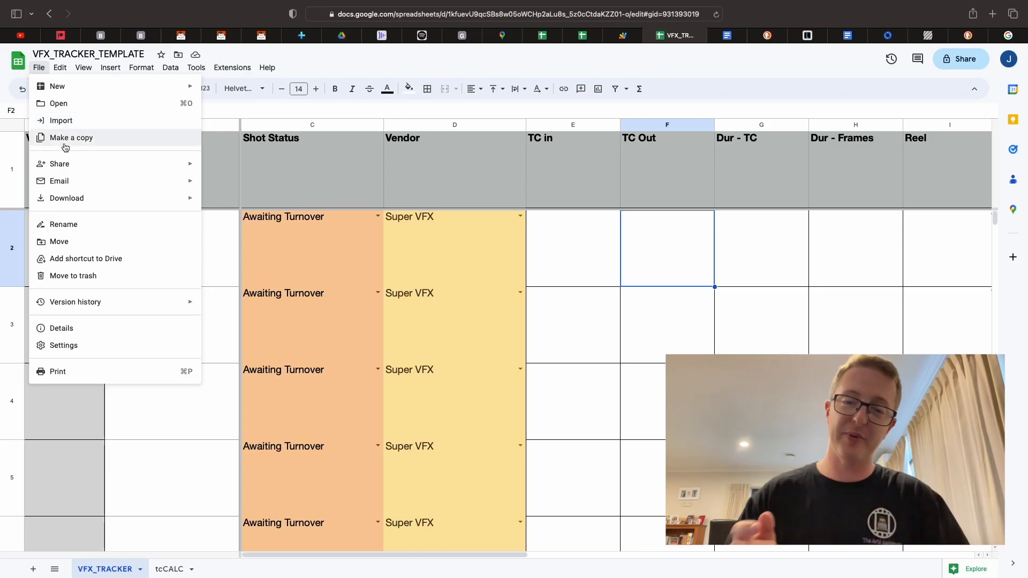
- Make a copy of the VFX tracker template in My Drive named PULSE_VFX_TRACKER_Example
{"action": "left_click", "coordinate": [54, 138]}
{"action": "left_click", "coordinate": [459, 268]}
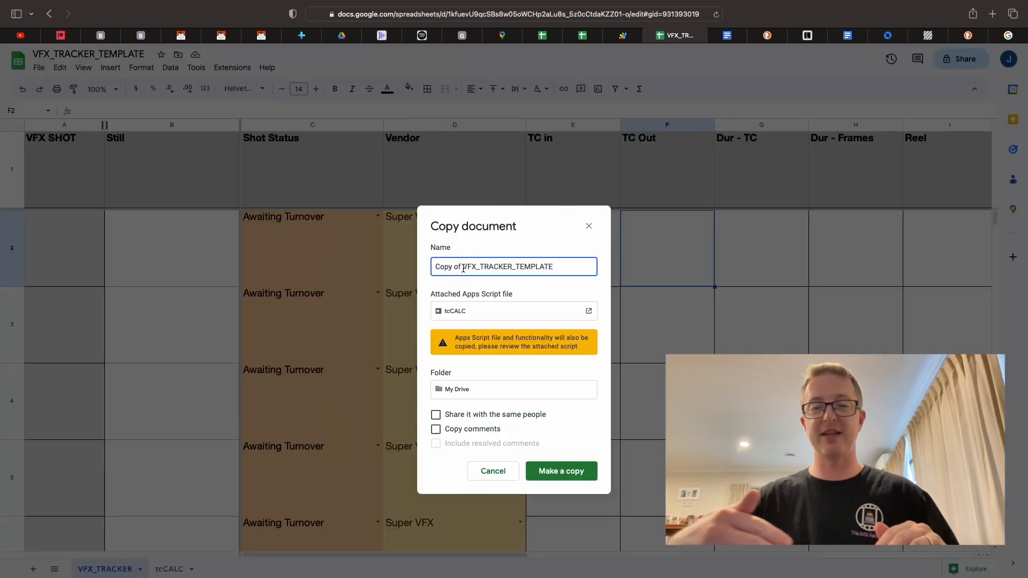
{"action": "left_click_drag", "start_coordinate": [464, 268], "coordinate": [428, 265]}
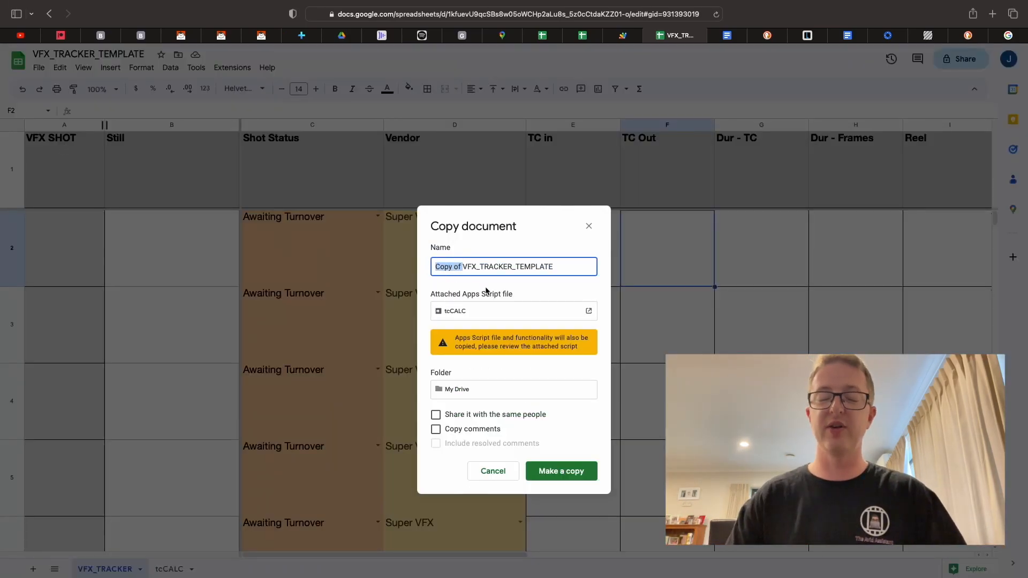
{"action": "type", "text": "PULSE"}
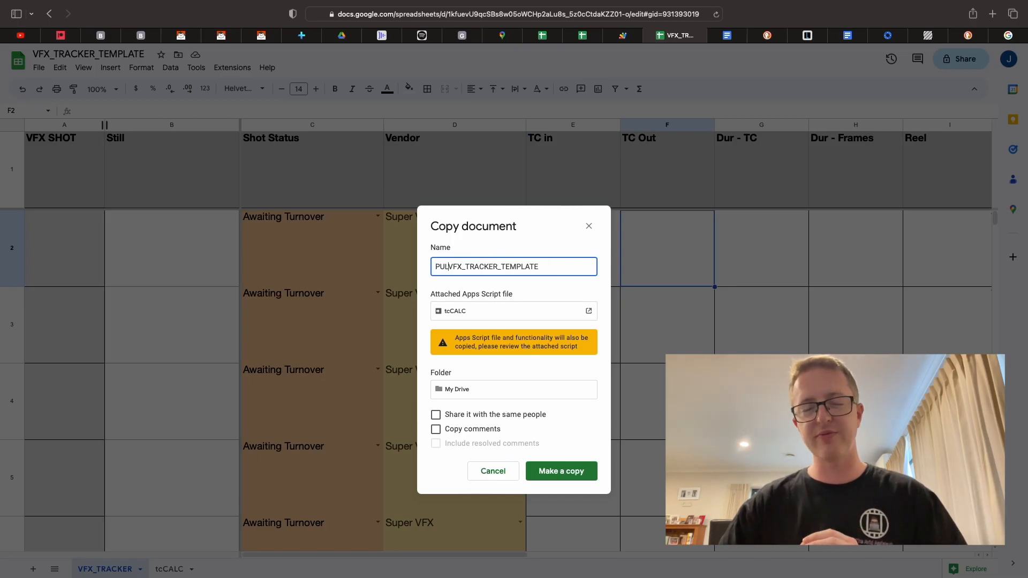
{"action": "type", "text": "_"}
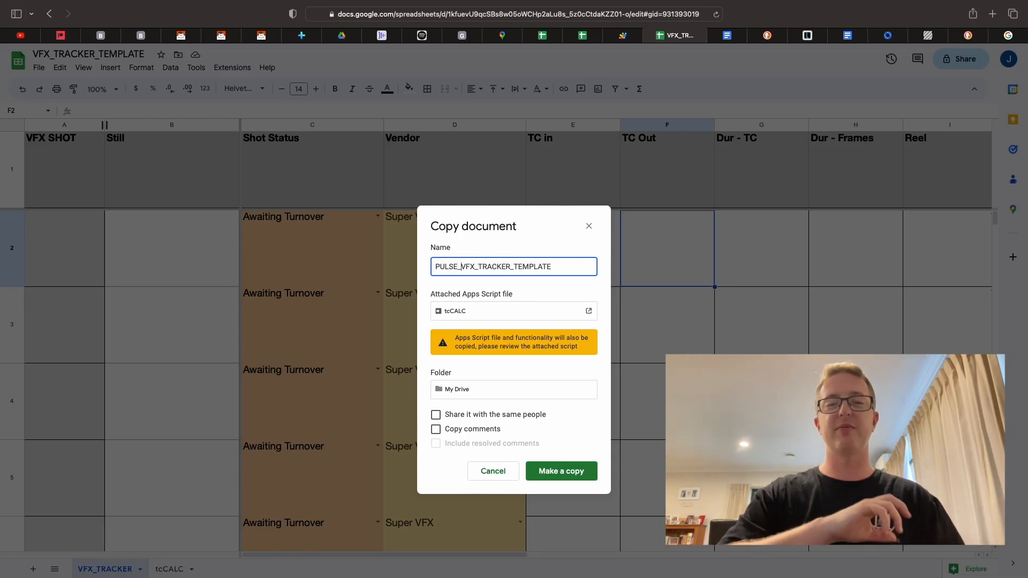
{"action": "left_click_drag", "start_coordinate": [515, 268], "coordinate": [568, 267]}
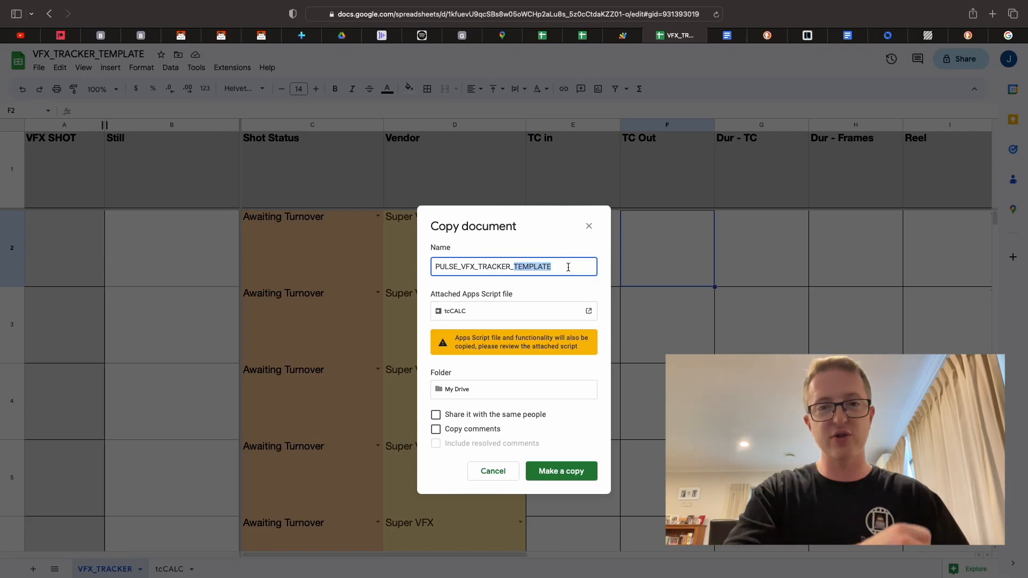
{"action": "type", "text": "Example"}
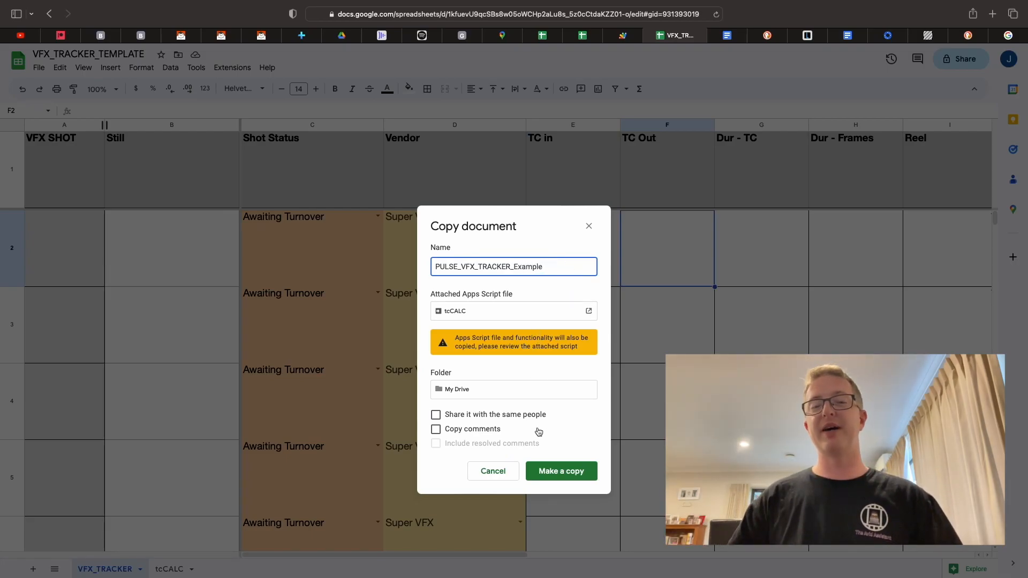
{"action": "left_click", "coordinate": [555, 474]}
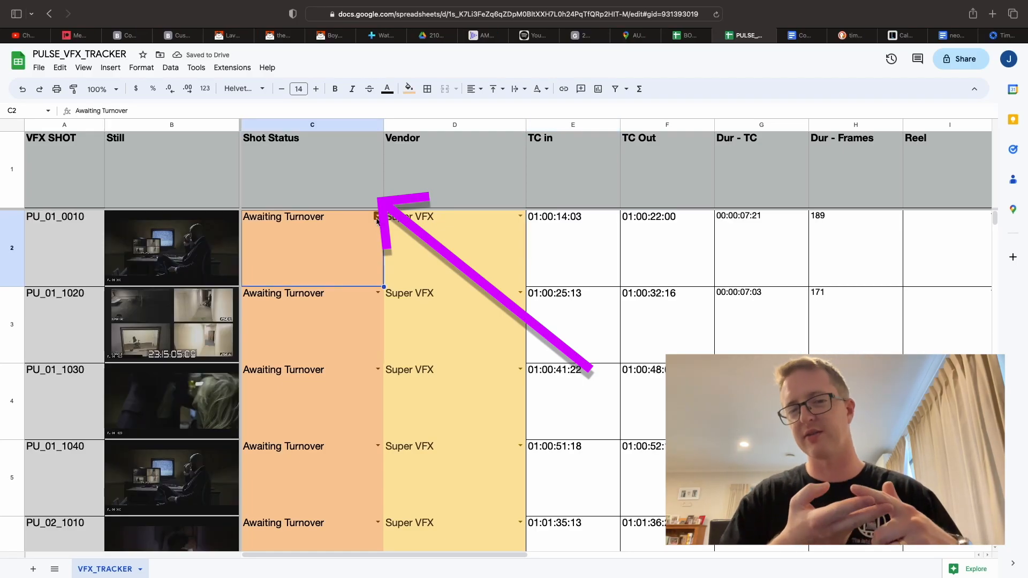
- Change the shot status of PU_01_0010 successively to Turned Over, In Progress and Final
{"action": "left_click", "coordinate": [376, 219]}
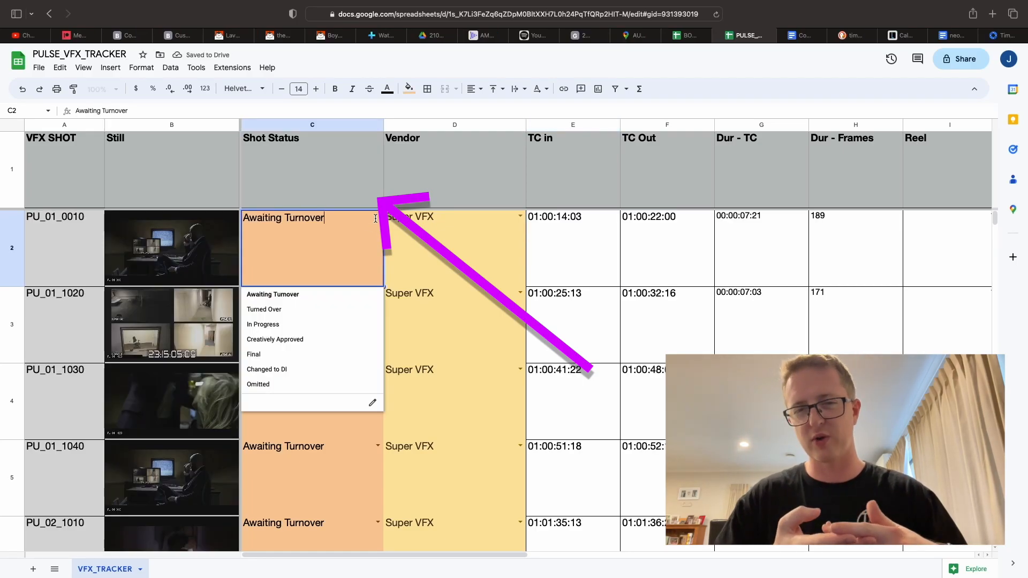
{"action": "left_click", "coordinate": [344, 310]}
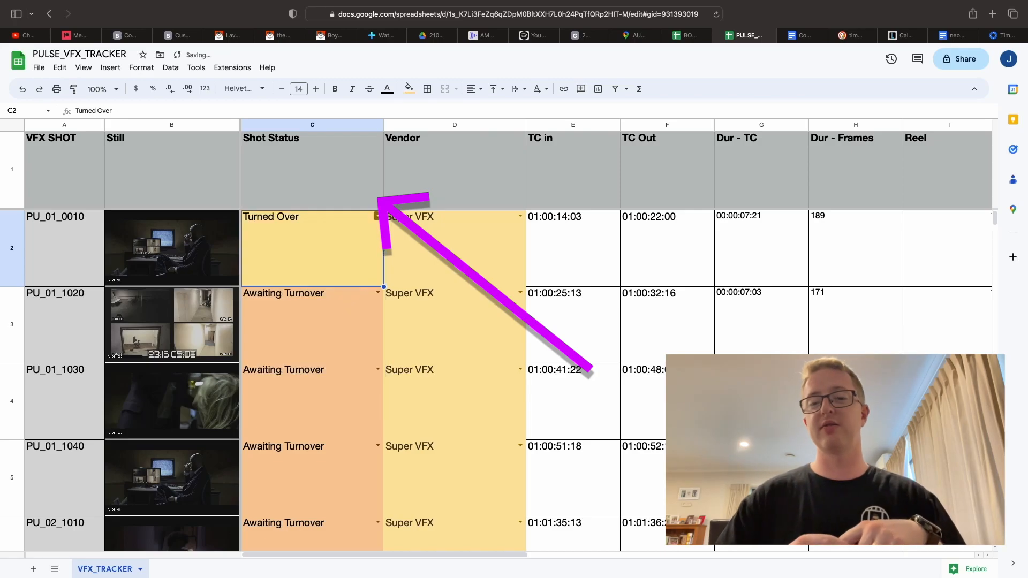
{"action": "left_click", "coordinate": [376, 217]}
{"action": "left_click", "coordinate": [284, 324]}
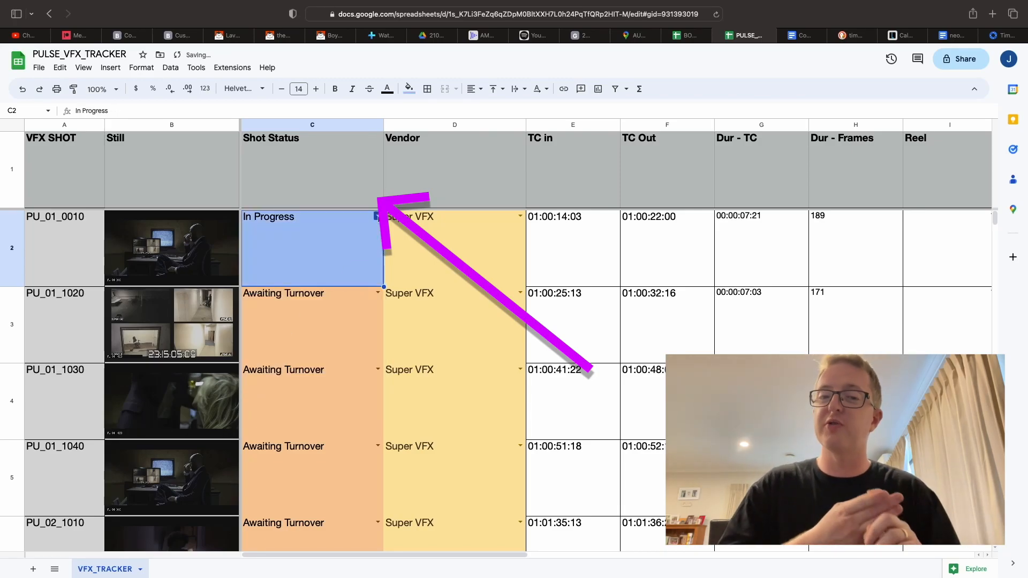
{"action": "left_click", "coordinate": [377, 217]}
{"action": "left_click", "coordinate": [272, 355]}
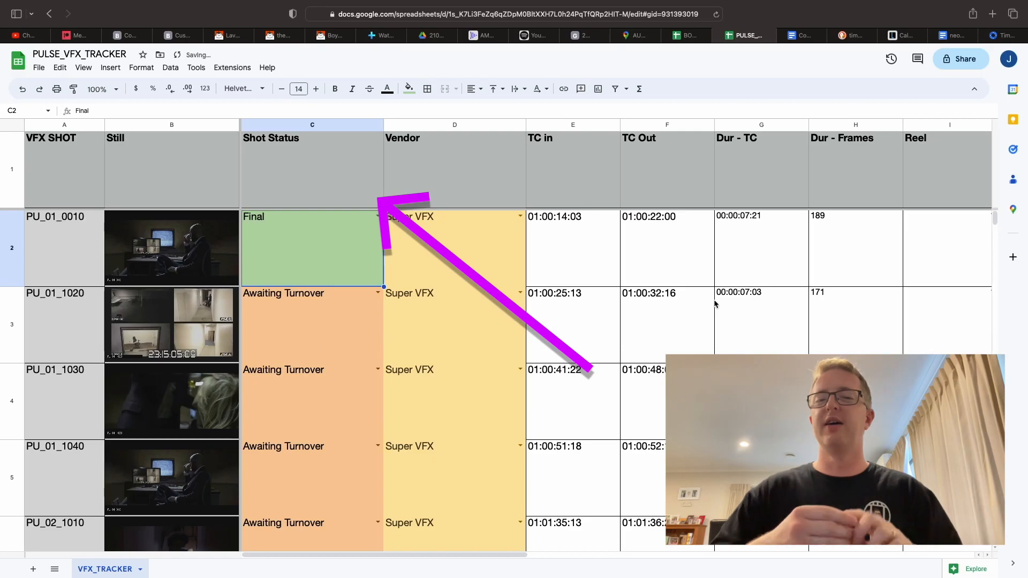
- Switch PU_01_0010's shot status between Creatively Approved and In Progress, set it to Final, and return it to Awaiting Turnover
{"action": "left_click", "coordinate": [377, 216]}
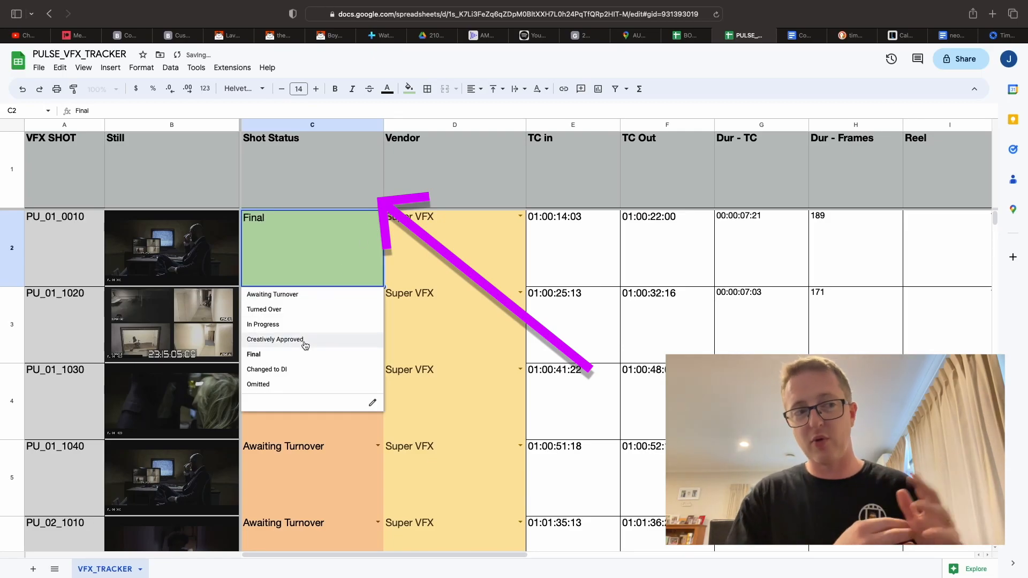
{"action": "left_click", "coordinate": [306, 343]}
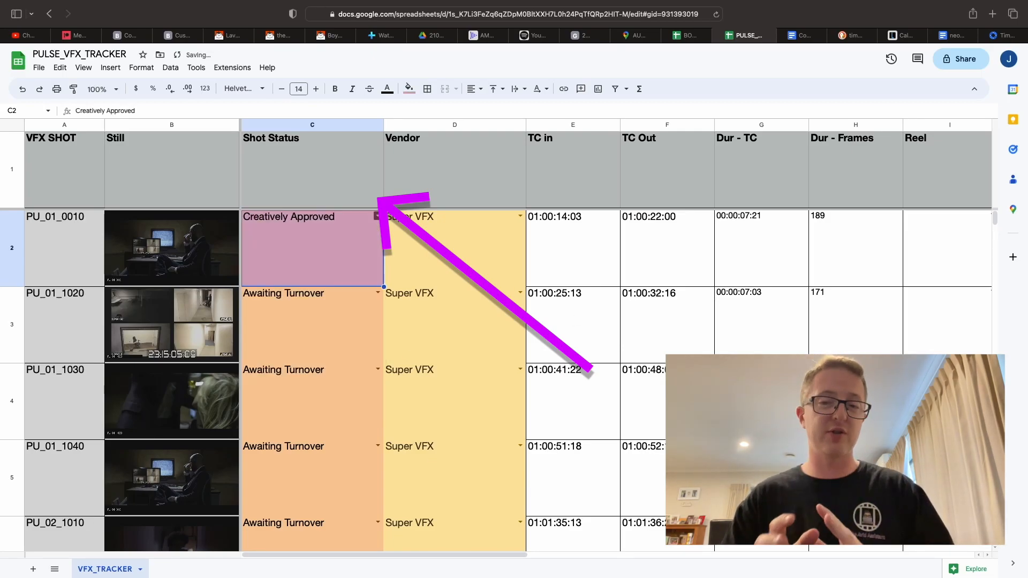
{"action": "left_click", "coordinate": [376, 216]}
{"action": "left_click", "coordinate": [349, 326]}
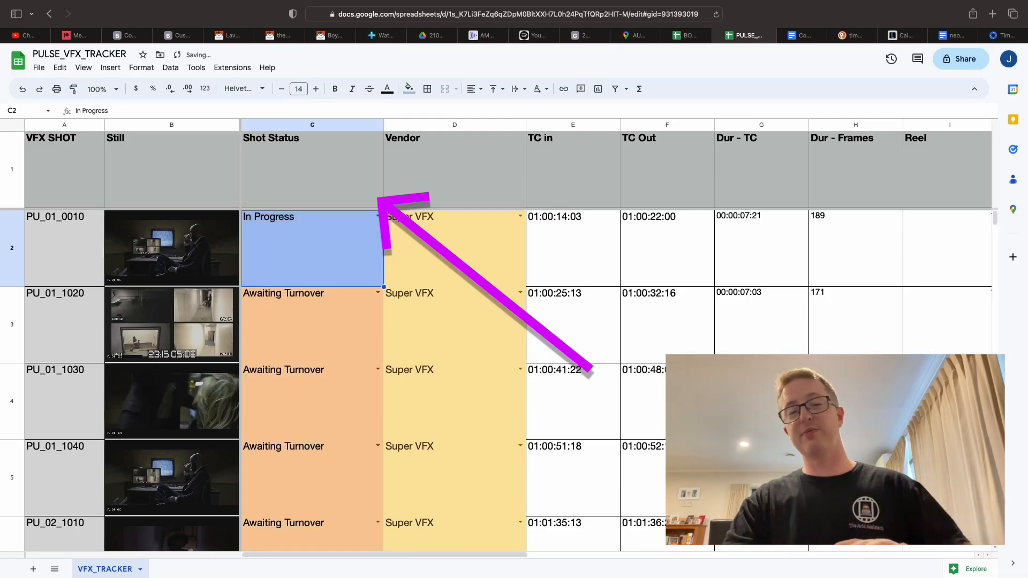
{"action": "left_click", "coordinate": [377, 216]}
{"action": "left_click", "coordinate": [335, 343]}
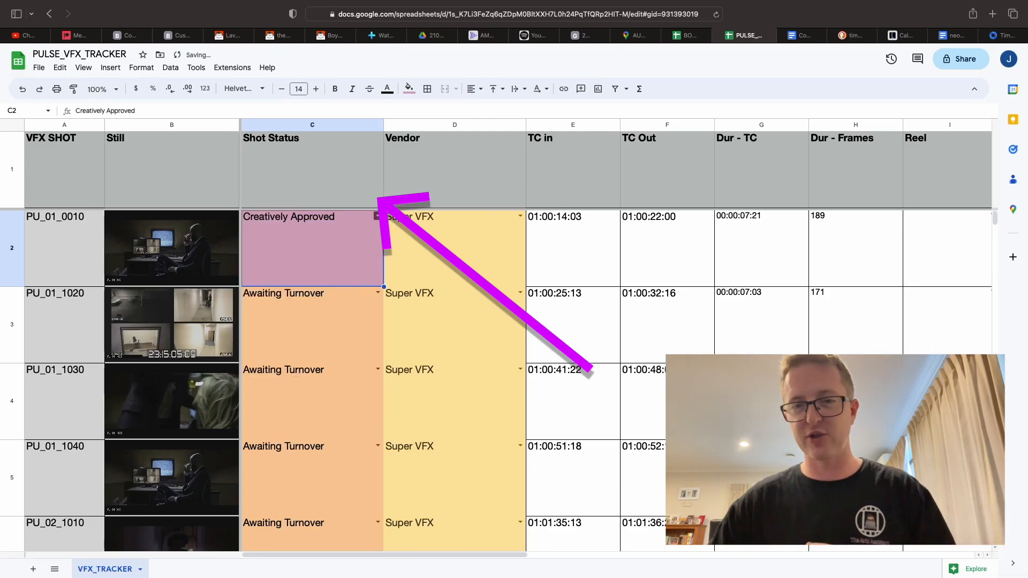
{"action": "left_click", "coordinate": [377, 216]}
{"action": "left_click", "coordinate": [298, 360]}
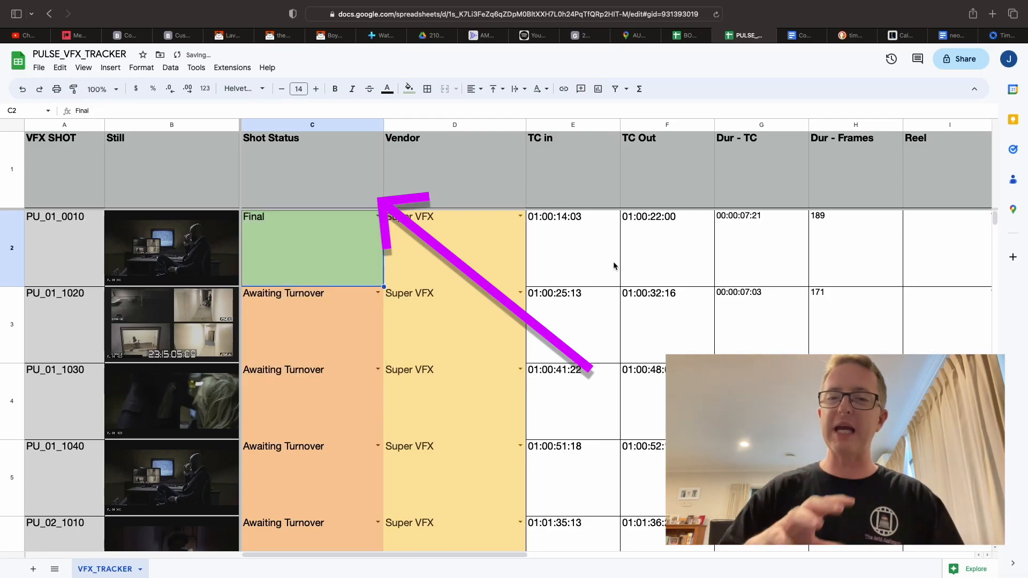
{"action": "left_click", "coordinate": [376, 216]}
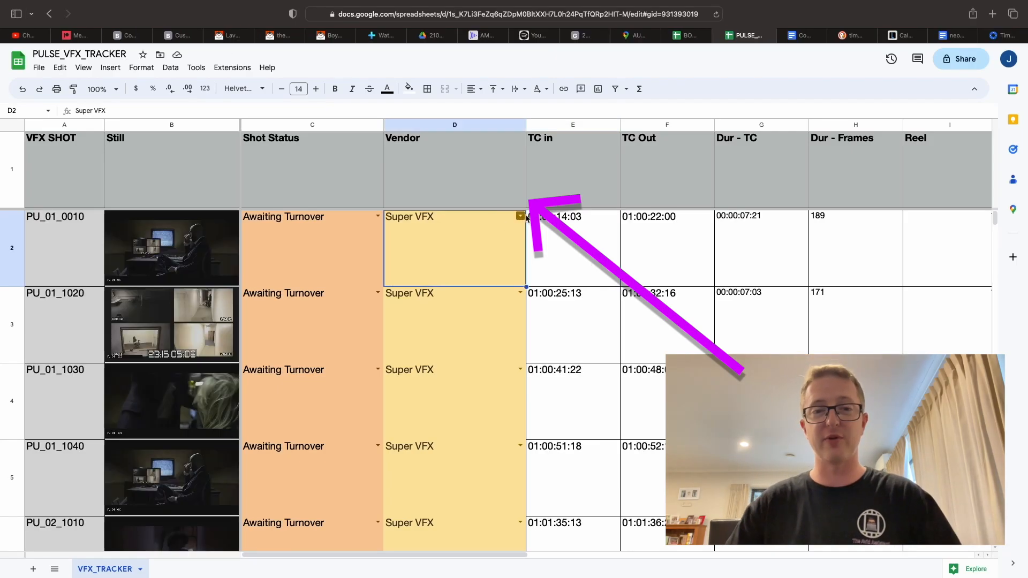
- Try Amazing Studios as the vendor for shot PU_01_0010 and return it to Super VFX
{"action": "left_click", "coordinate": [522, 217]}
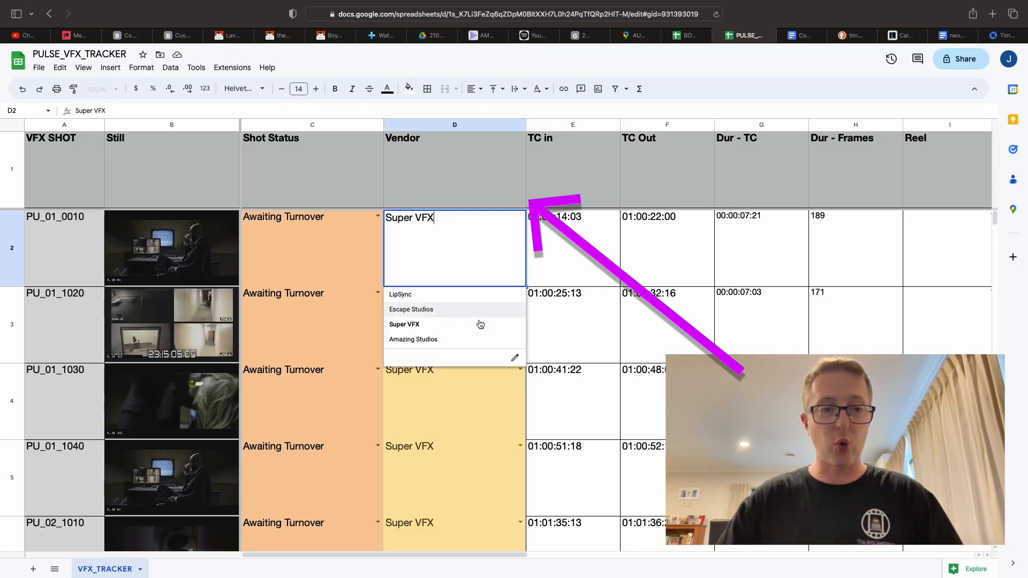
{"action": "left_click", "coordinate": [473, 346]}
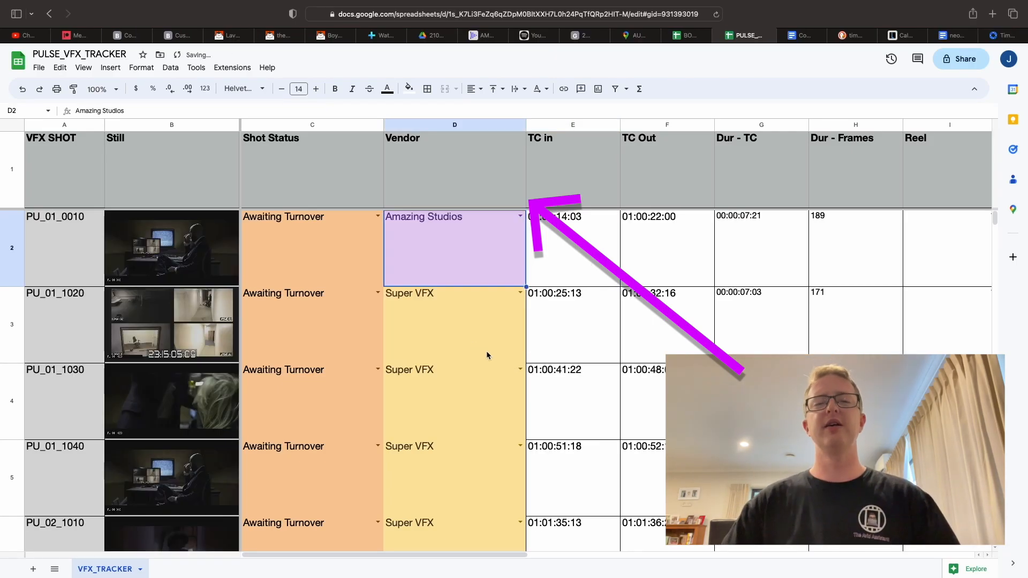
{"action": "left_click", "coordinate": [521, 217]}
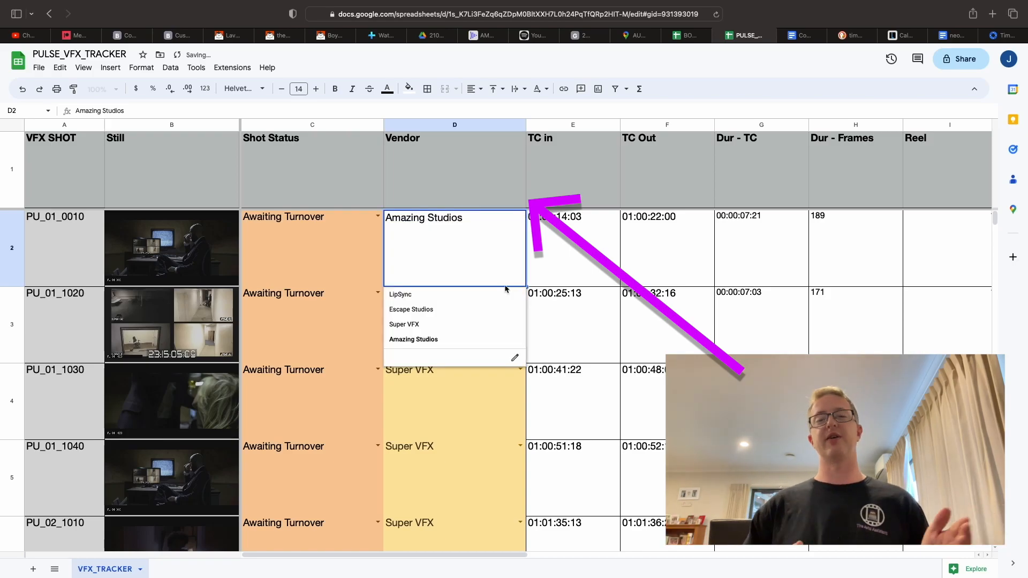
{"action": "left_click", "coordinate": [461, 326]}
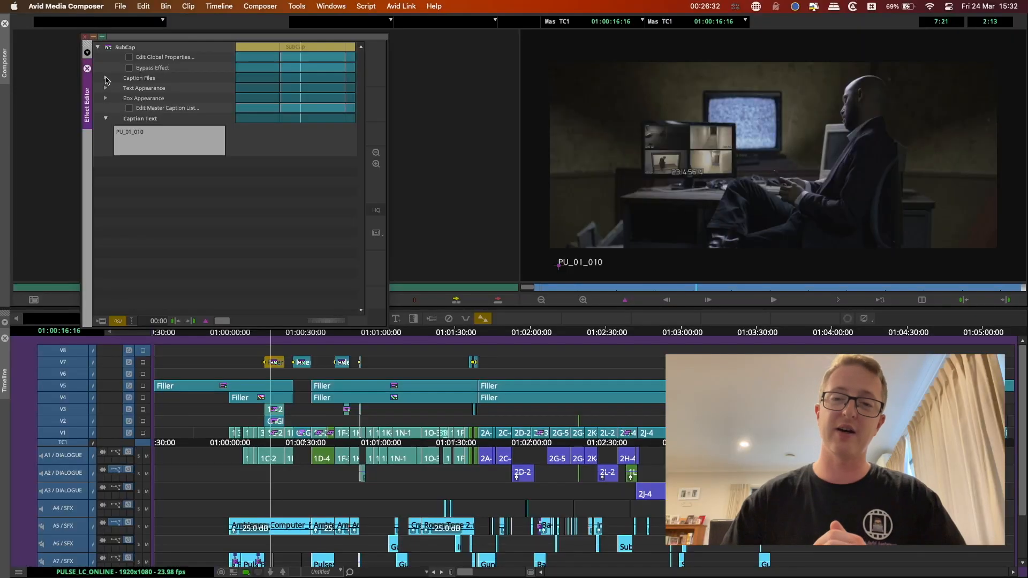
- In Avid Media Composer, export the SubCap effect's caption data to the SubCap folder as an Avid DS Caption File (*.txt) named PULSE_VFX
{"action": "left_click", "coordinate": [106, 78]}
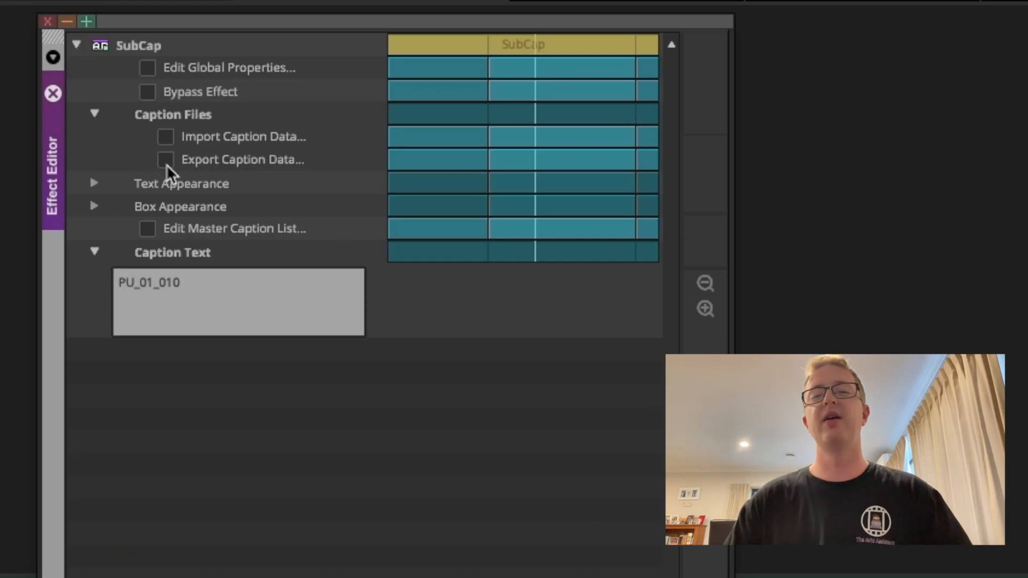
{"action": "left_click", "coordinate": [166, 161]}
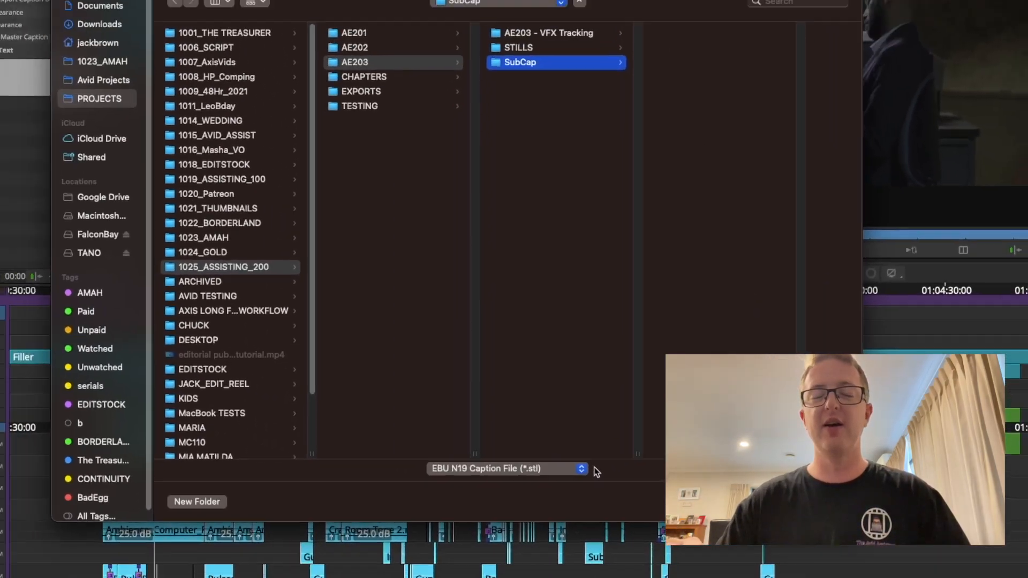
{"action": "left_click", "coordinate": [443, 438]}
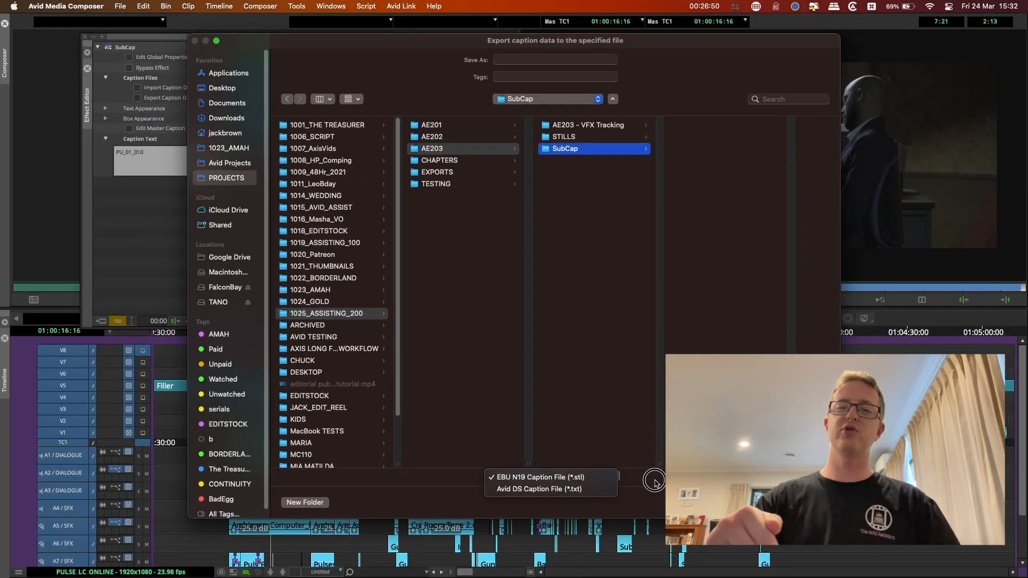
{"action": "left_click", "coordinate": [595, 488]}
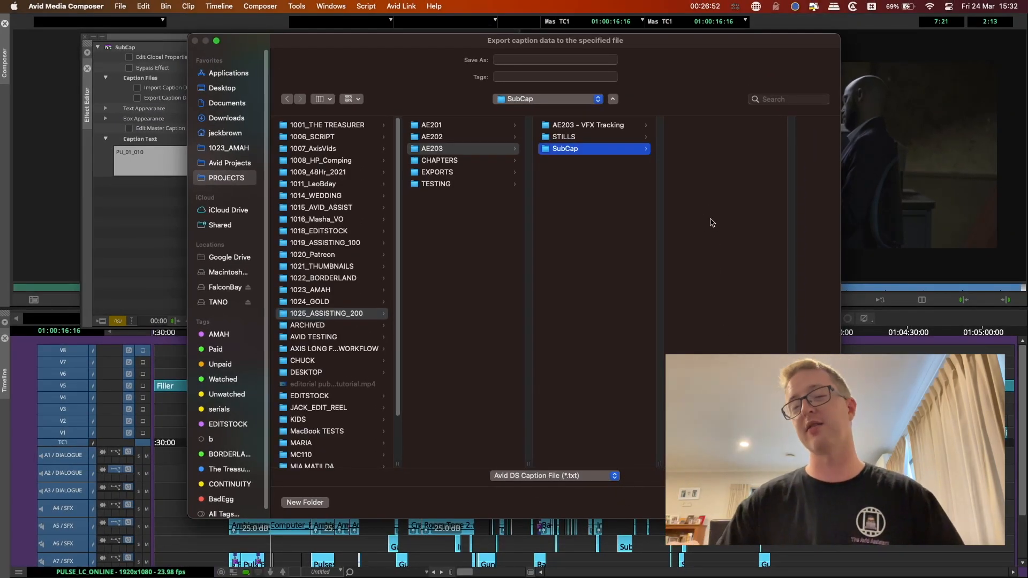
{"action": "left_click", "coordinate": [554, 60]}
{"action": "type", "text": "PULSE_"}
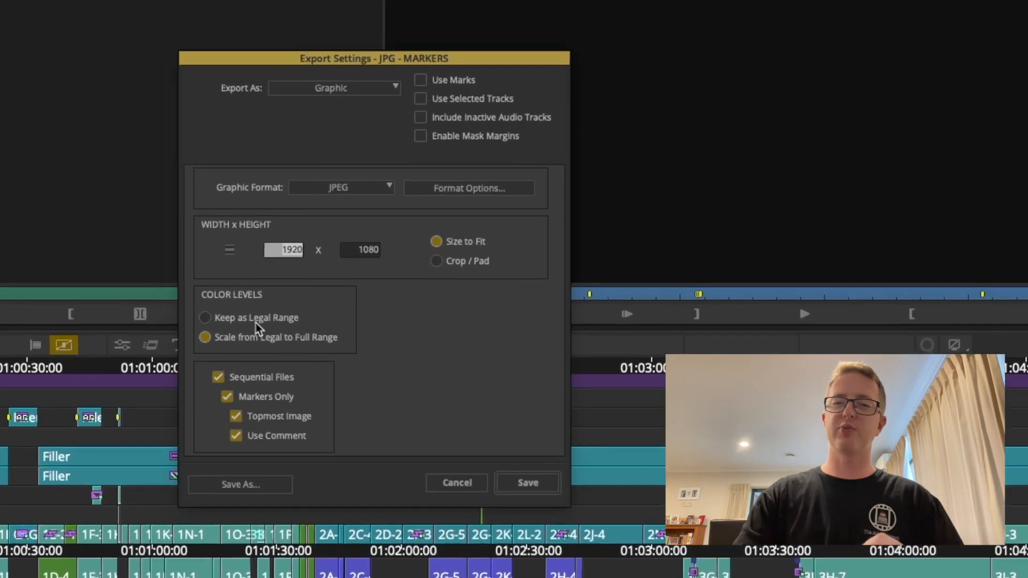
- Export the sequence's marker frames as sequential 1920 x 1080 JPEG stills using the JPG - MARKERS export settings
{"action": "left_click", "coordinate": [437, 303]}
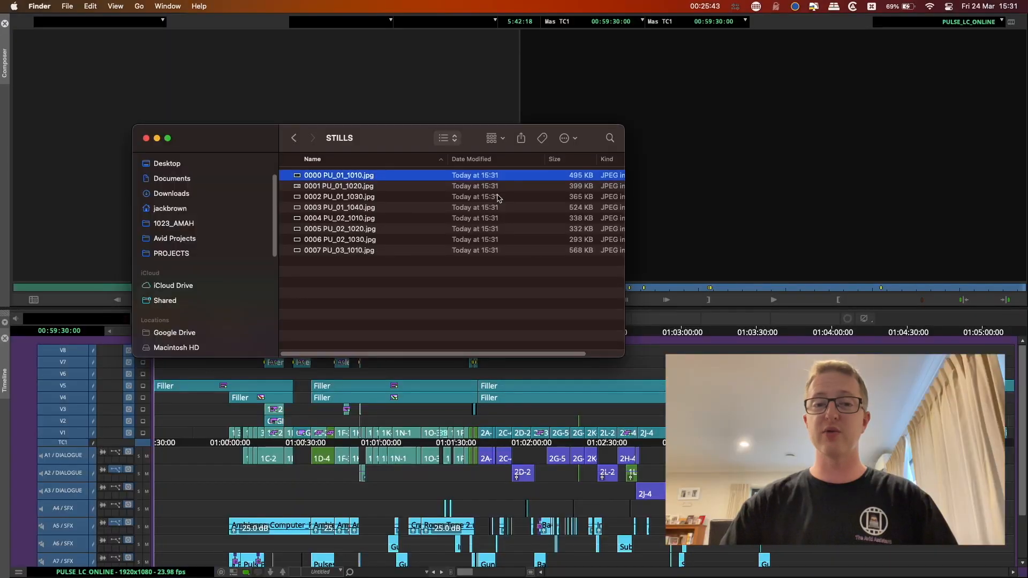
- Preview the exported shot images in the STILLS folder one by one, from 0000 PU_01_1010.jpg to 0007 PU_03_1010.jpg
{"action": "key", "text": "space"}
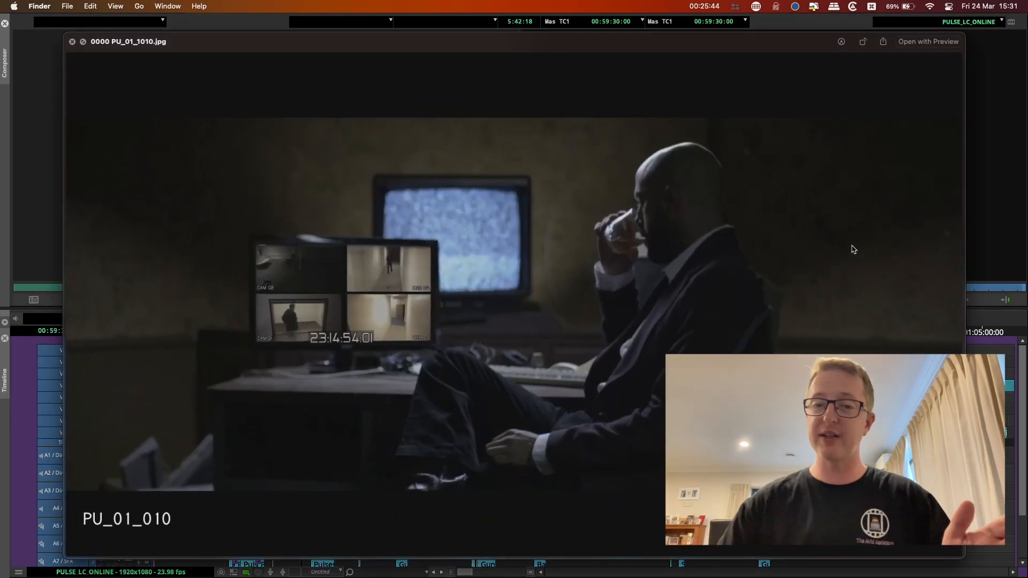
{"action": "key", "text": "Down"}
{"action": "key", "text": "Down"}
{"action": "key", "text": "Down"}
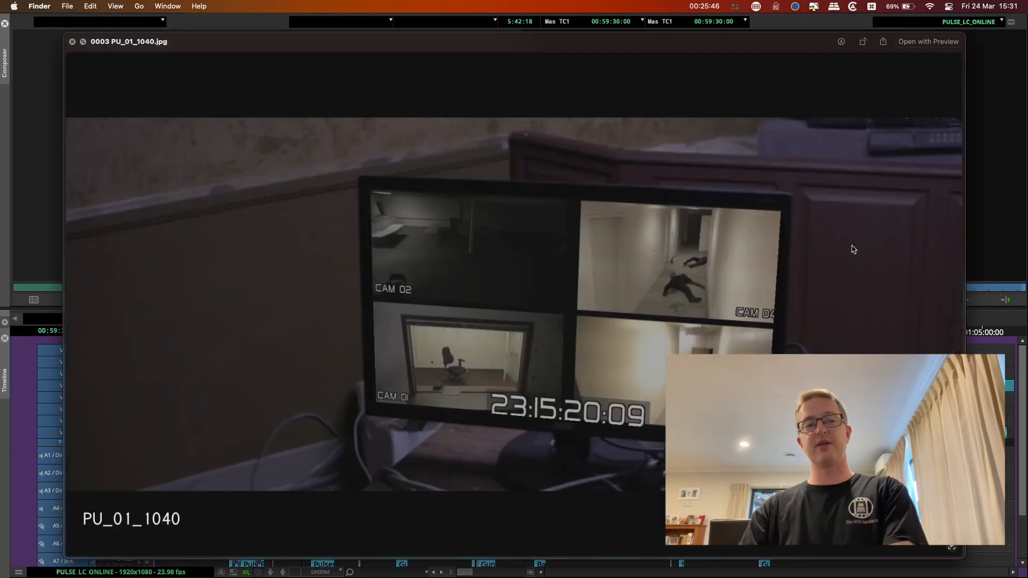
{"action": "key", "text": "Down"}
{"action": "key", "text": "Down"}
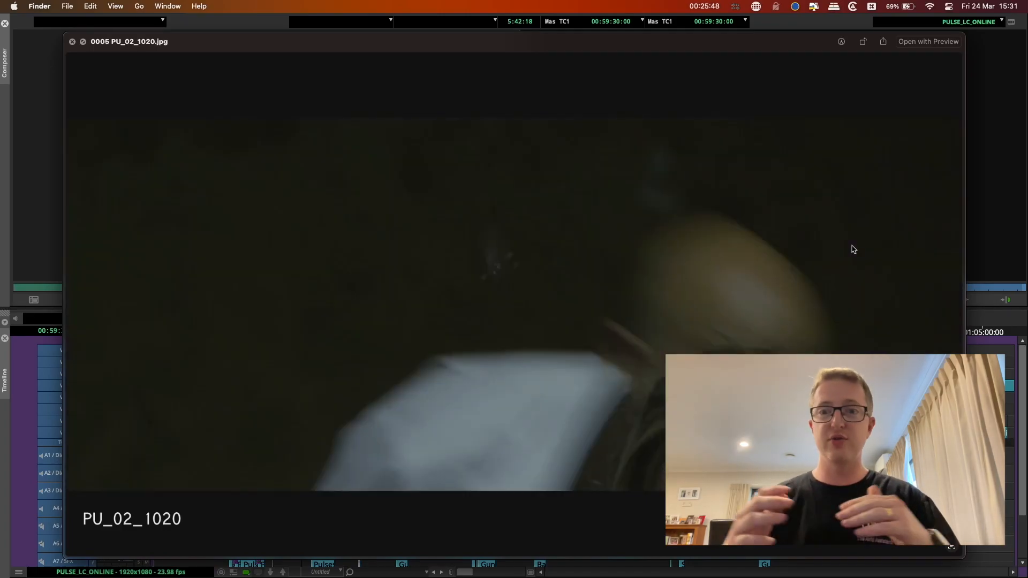
{"action": "key", "text": "Down"}
{"action": "key", "text": "Down"}
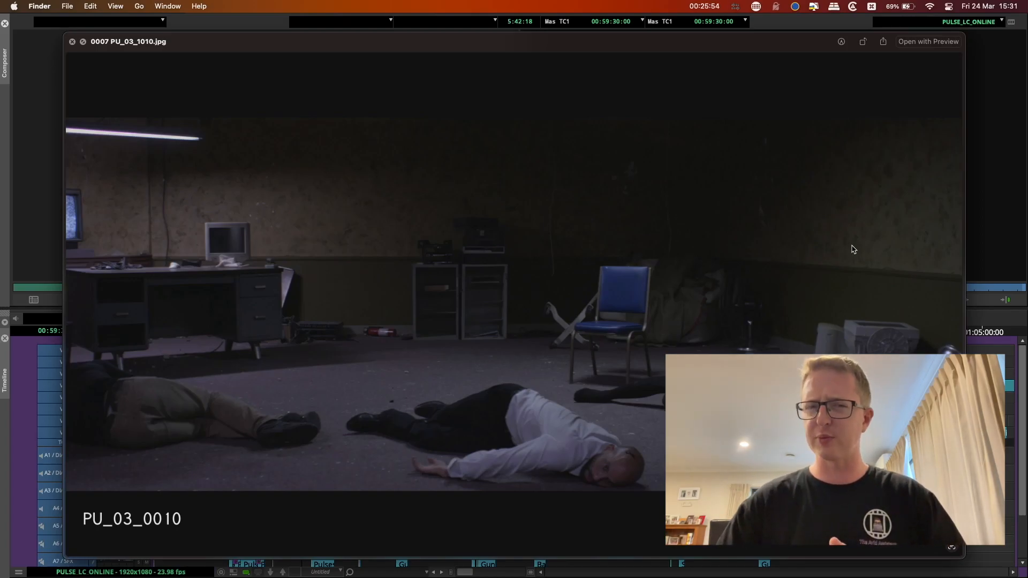
{"action": "key", "text": "space"}
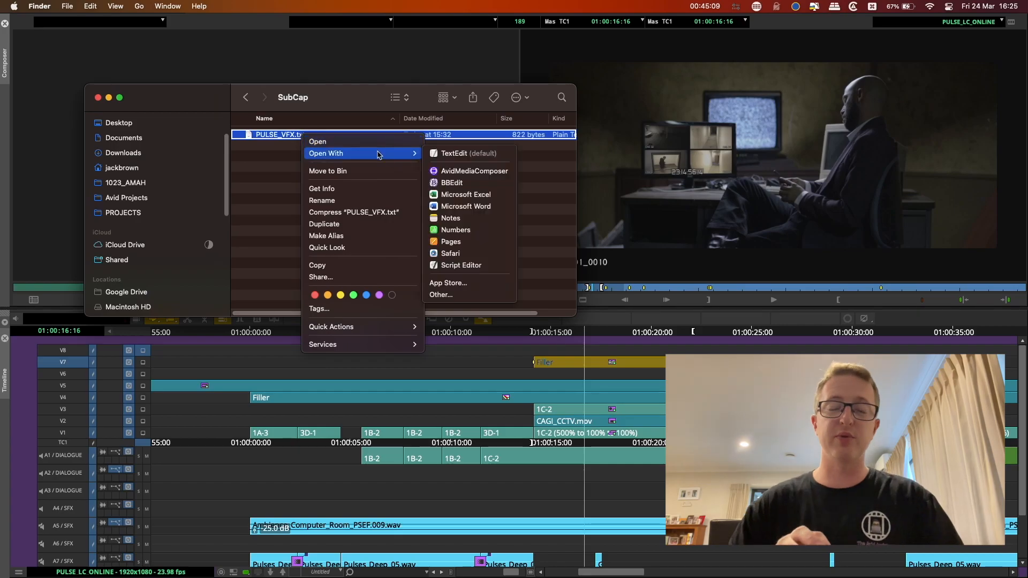
- Open PULSE_VFX.txt in Numbers and update the import settings so values are separated by space as well as tab
{"action": "left_click", "coordinate": [468, 231]}
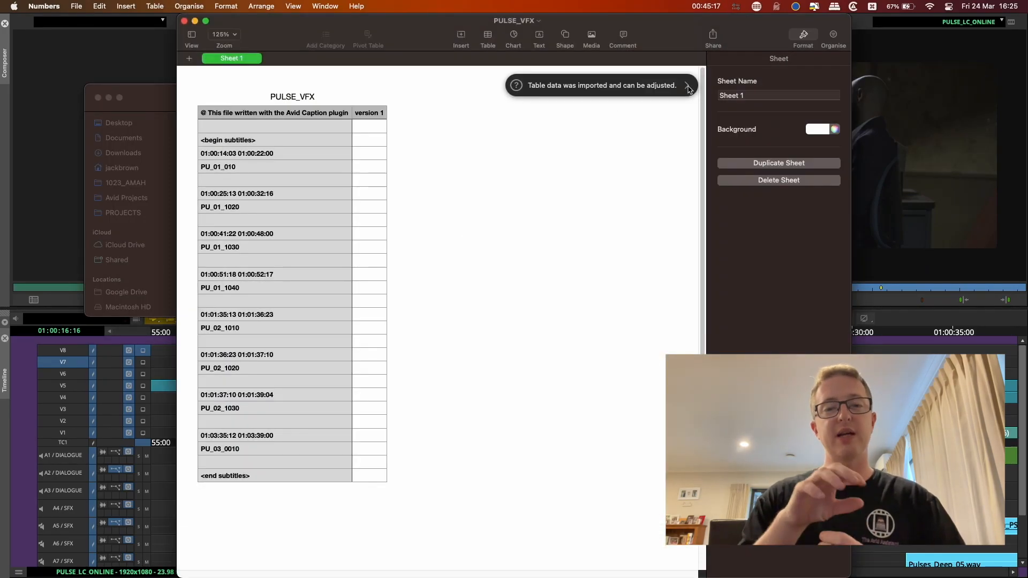
{"action": "left_click", "coordinate": [646, 87]}
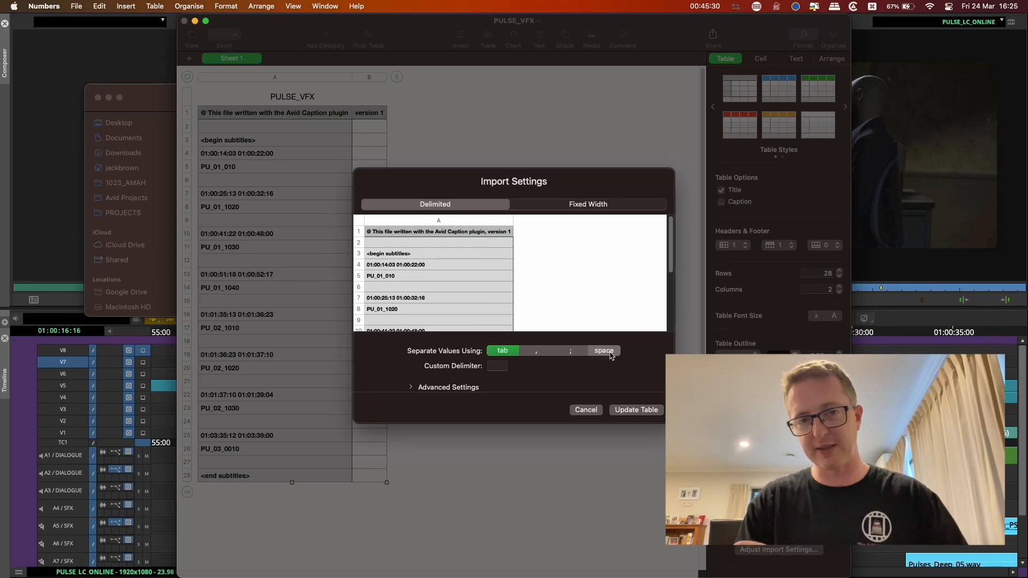
{"action": "left_click", "coordinate": [609, 353]}
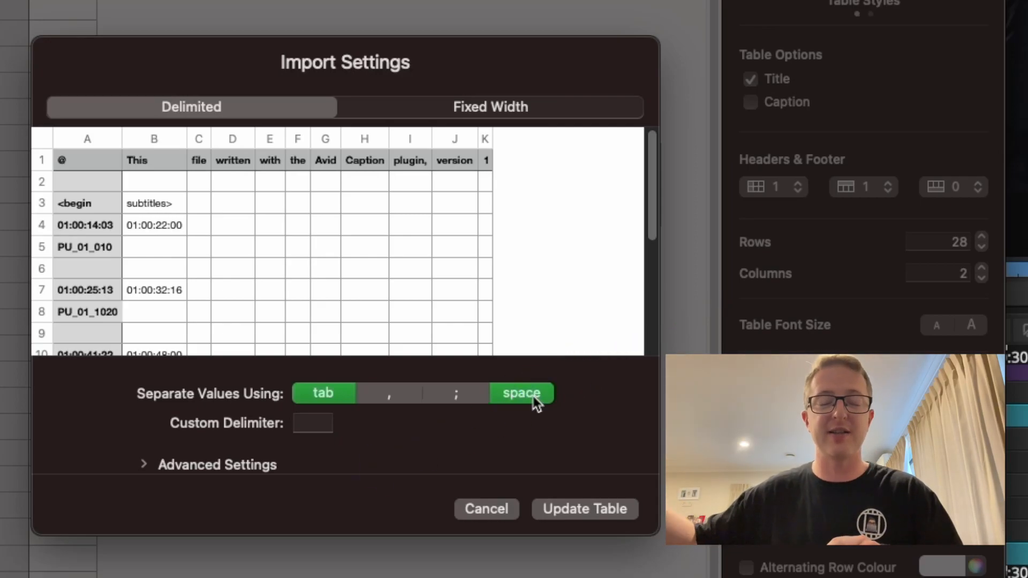
{"action": "left_click", "coordinate": [587, 509]}
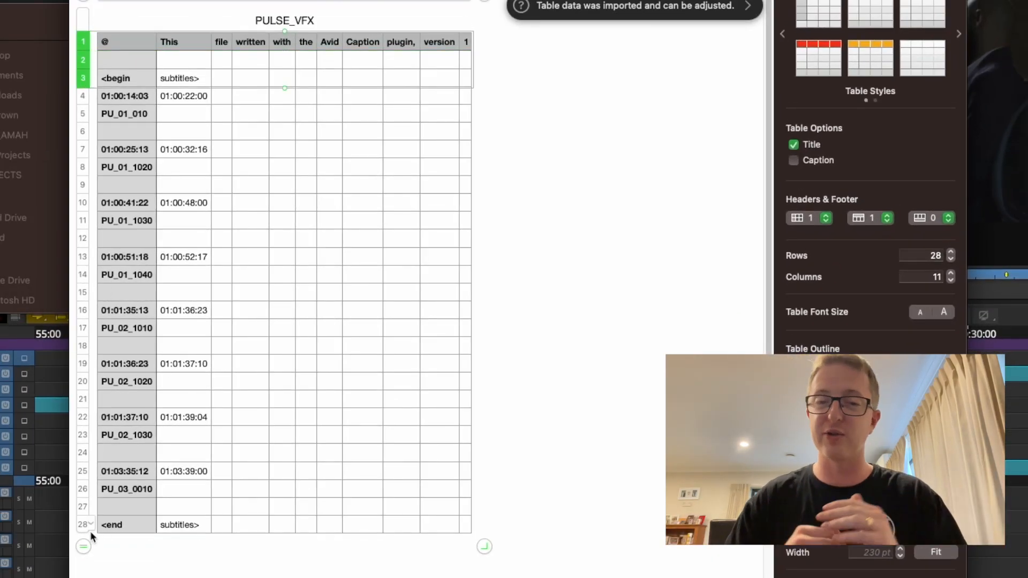
- Delete the three heading rows and the closing subtitles row, and sort column A ascending
{"action": "right_click", "coordinate": [82, 525]}
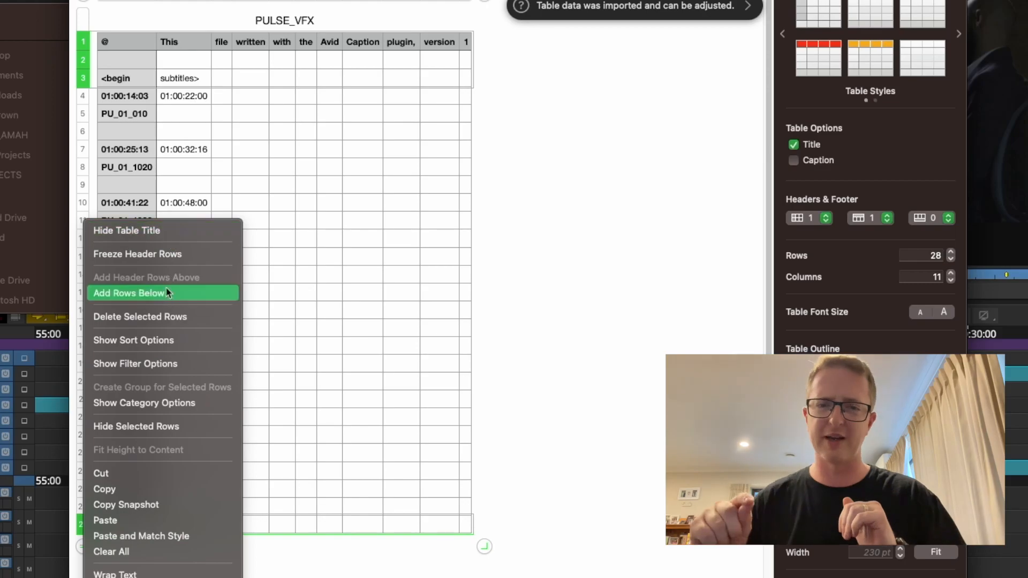
{"action": "left_click", "coordinate": [168, 316]}
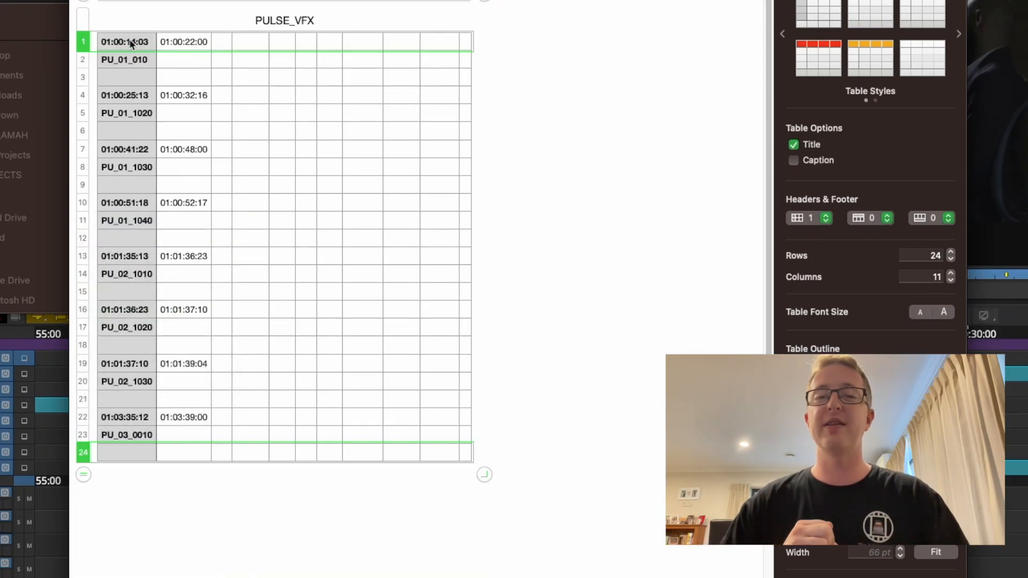
{"action": "left_click", "coordinate": [150, 2]}
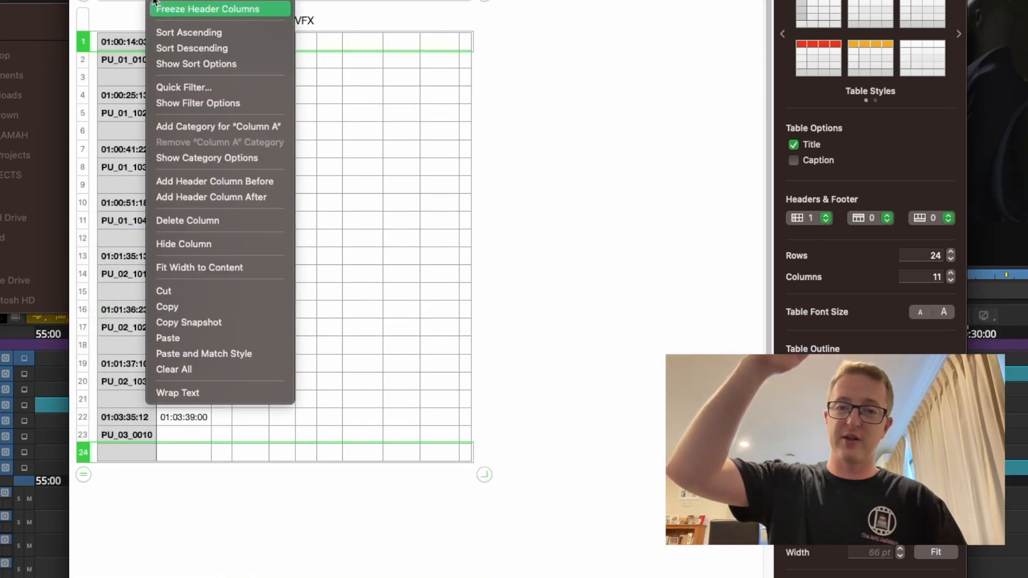
{"action": "left_click", "coordinate": [189, 33]}
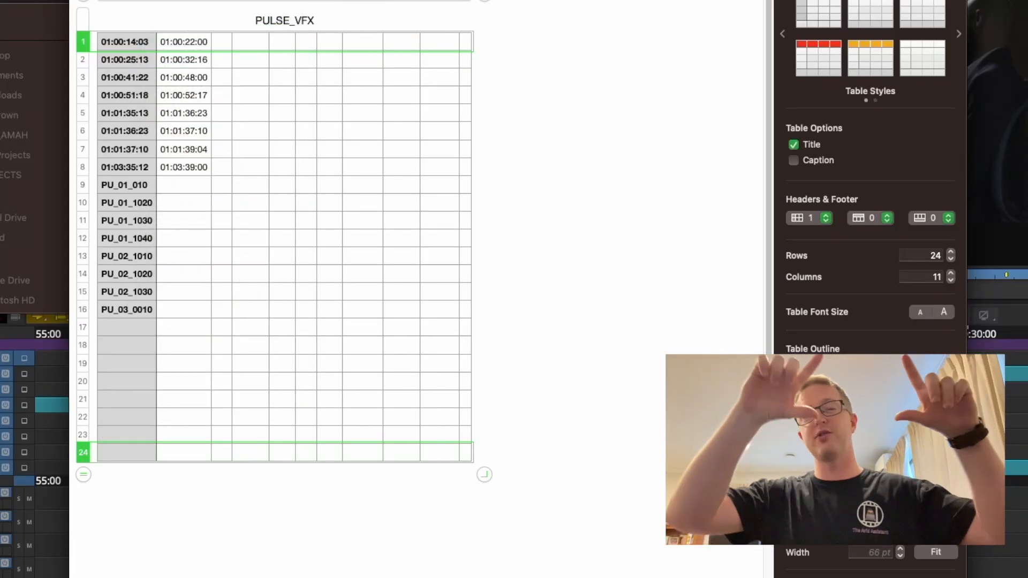
- Copy the in and out timecodes from rows 1 to 8 into the cells beside the shot names in rows 9 to 16
{"action": "key", "text": "super+w"}
{"action": "left_click", "coordinate": [410, 371]}
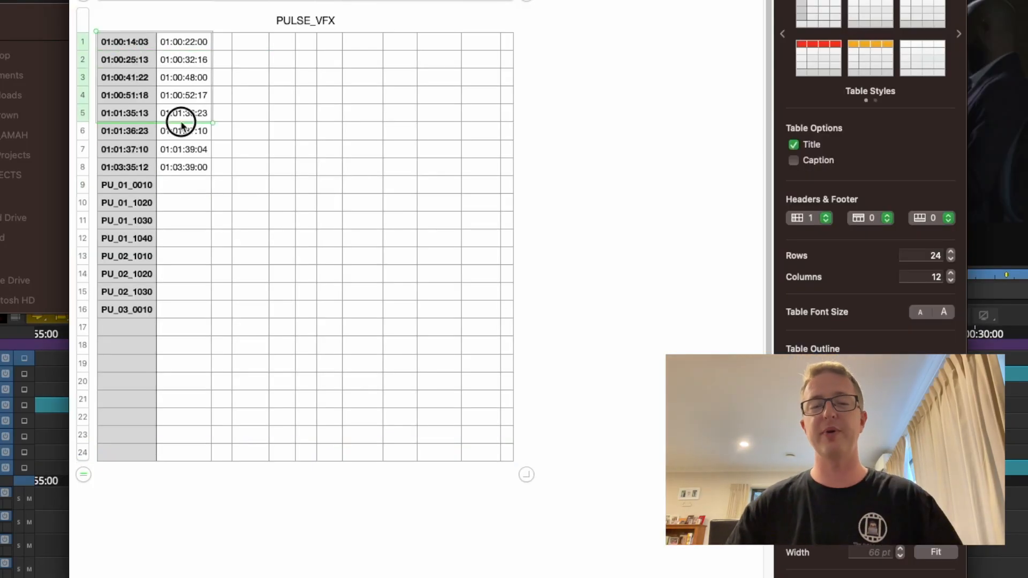
{"action": "left_click", "coordinate": [191, 187]}
{"action": "type", "text": "01:00:14:03\t01:00:22:00 01:00:25:13\t01:00:32:16 01:00:41:22\t01:00:48:00 01:00:51:18\t01:00:52:17 01:01:35:13\t01:01:36:23 01:01:36:23\t01:01:37:10 01:01:37:10\t01:01:39:04 01:03:35:12\t01:03:39:00"}
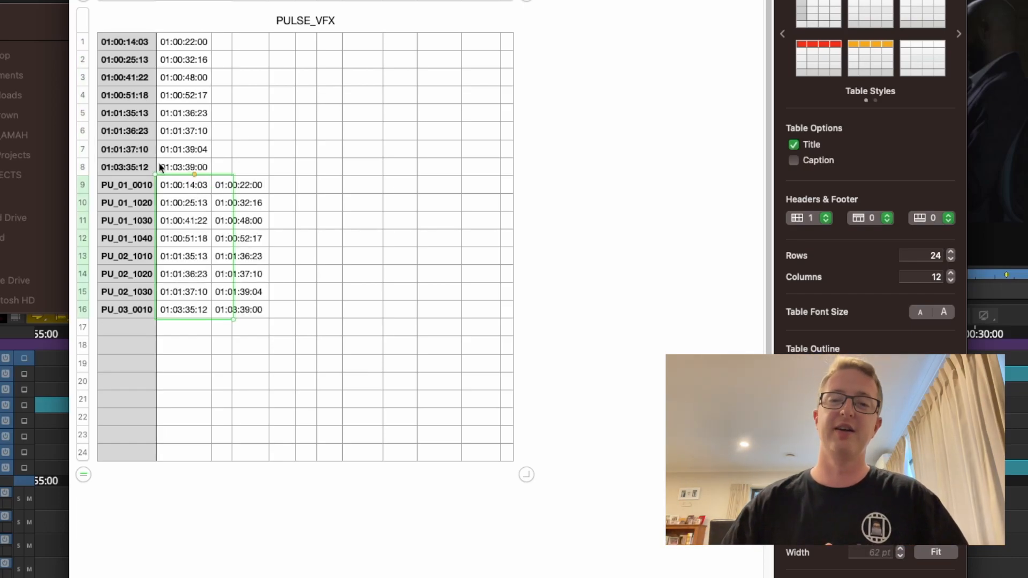
{"action": "left_click", "coordinate": [86, 42]}
{"action": "left_click", "coordinate": [158, 134]}
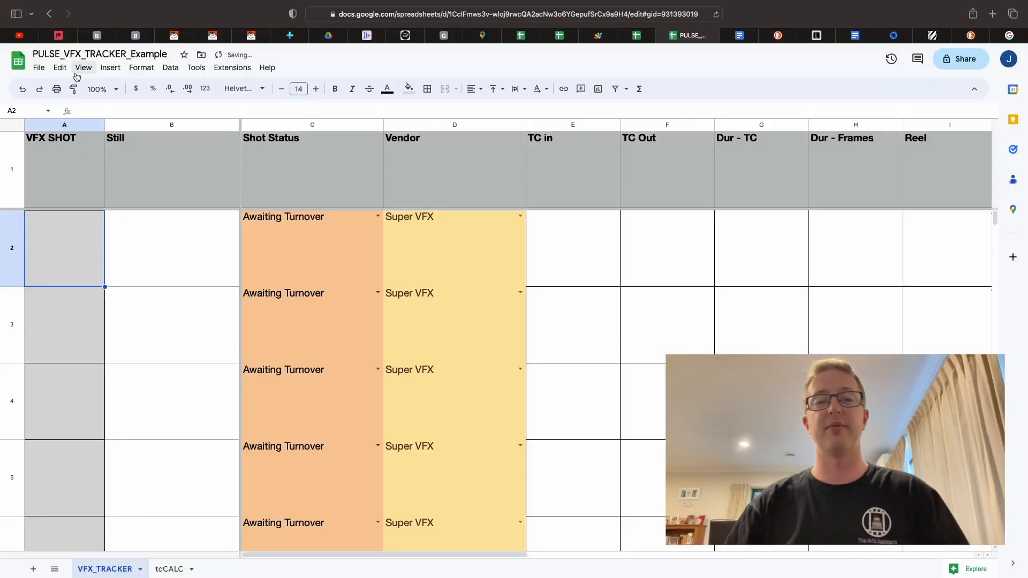
- In the Google Sheets tracker, paste the shot names into the VFX SHOT column from cell A2 down
{"action": "left_click", "coordinate": [60, 68]}
{"action": "mouse_move", "coordinate": [154, 187]}
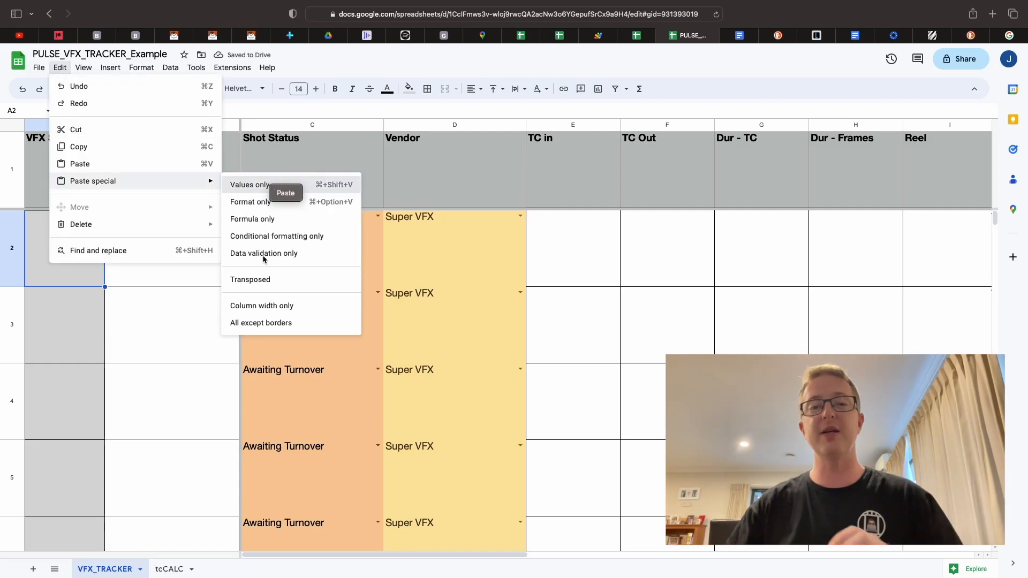
{"action": "left_click", "coordinate": [323, 183]}
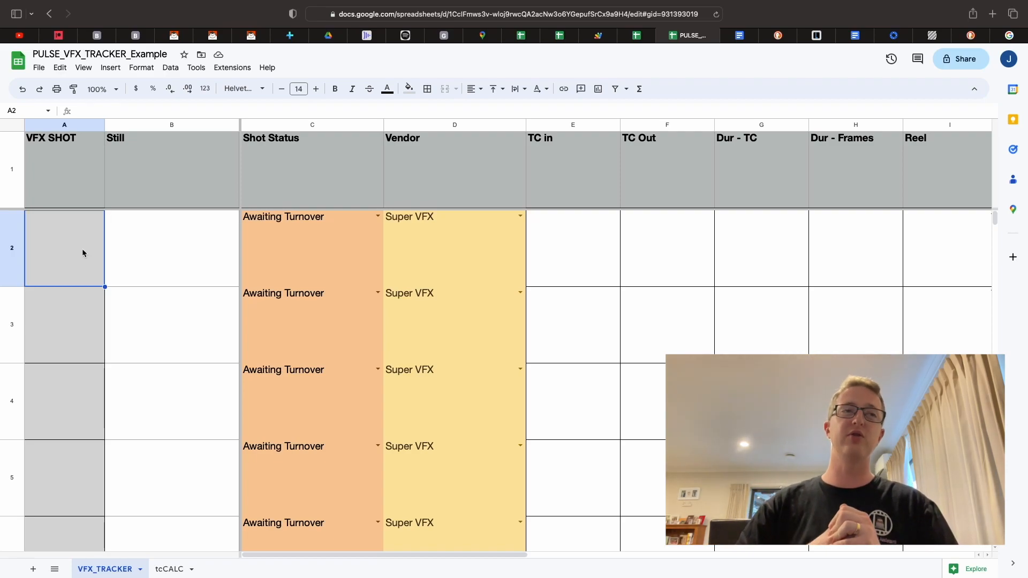
{"action": "key", "text": "super+v"}
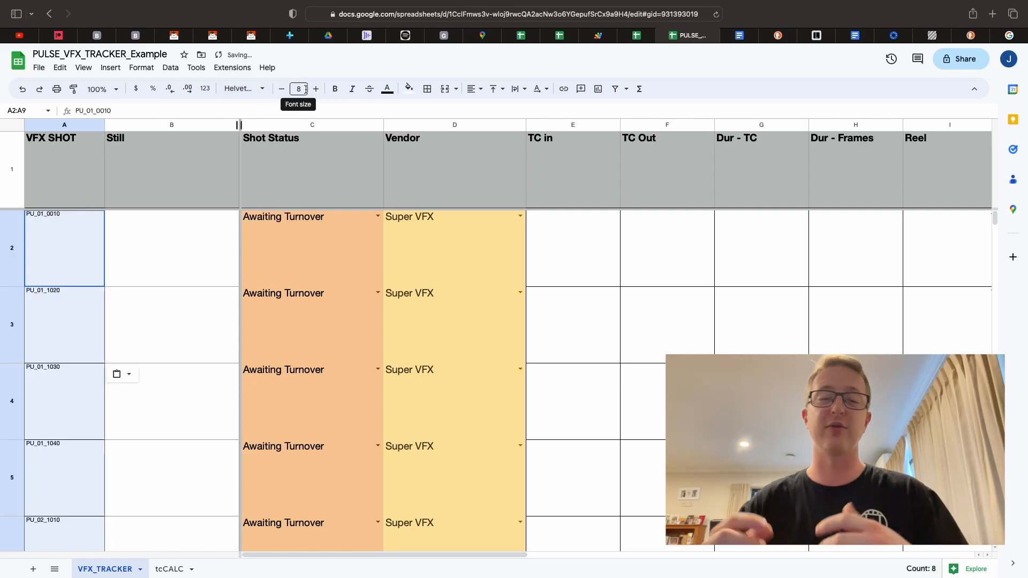
- Format the pasted shot names in A2:A9 as bold, font size 12, with a grey fill
{"action": "left_click", "coordinate": [298, 211]}
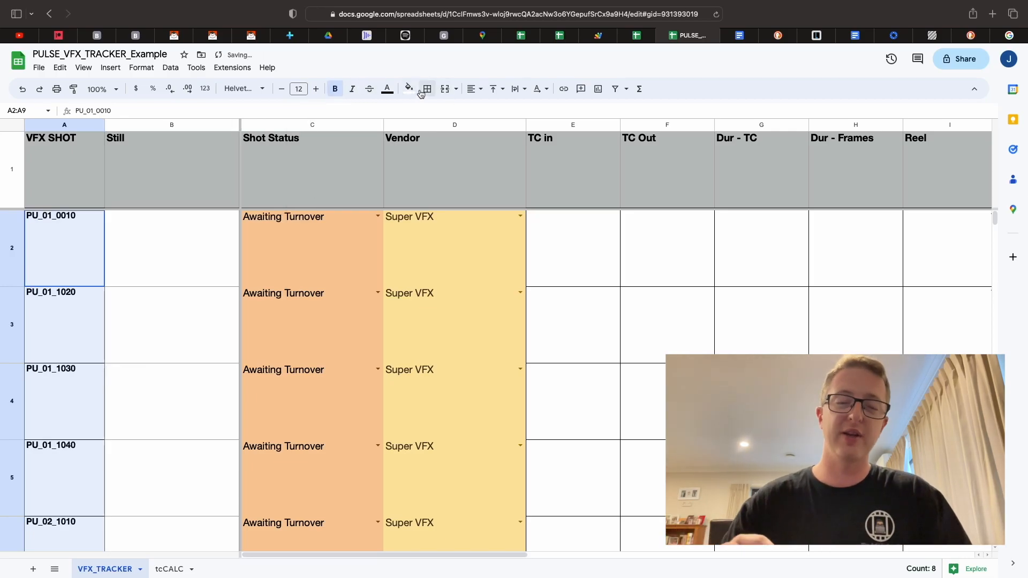
{"action": "left_click", "coordinate": [410, 91]}
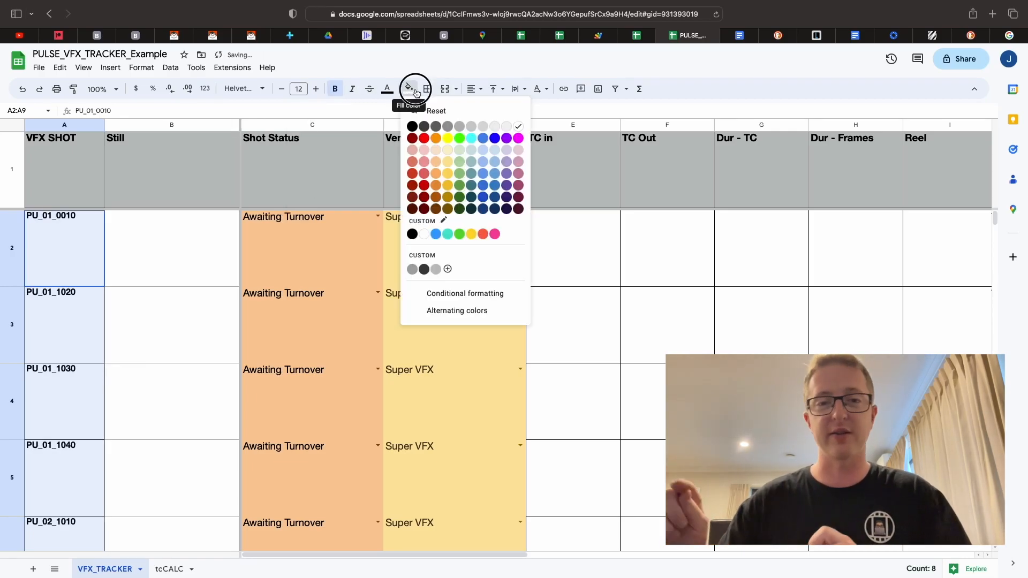
{"action": "left_click", "coordinate": [472, 127]}
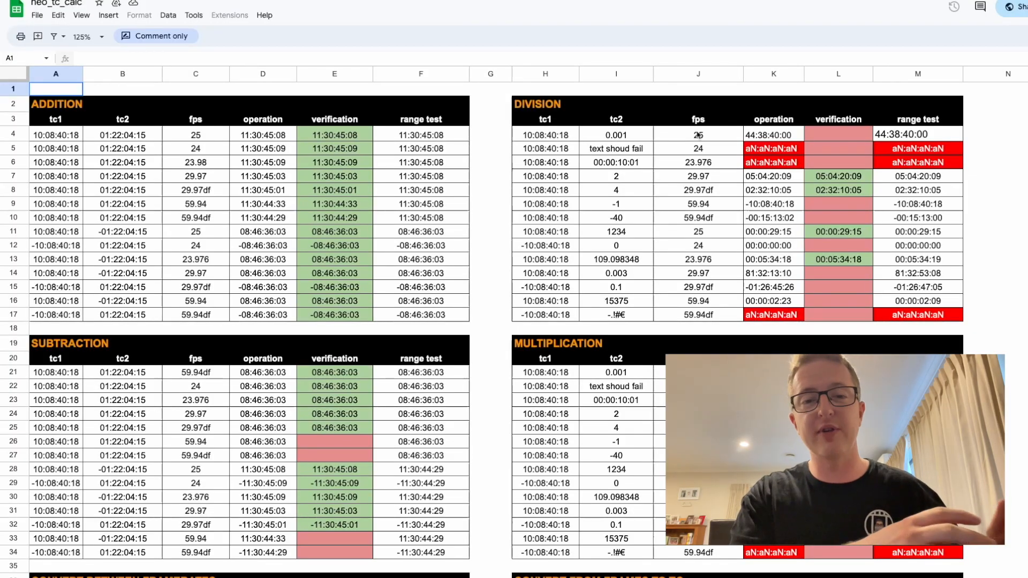
- Look through the neo_tc_calc spreadsheet's timecode operations, from addition and division to frame conversions and duration validations
{"action": "scroll", "coordinate": [490, 400], "scroll_direction": "down", "scroll_amount": 3}
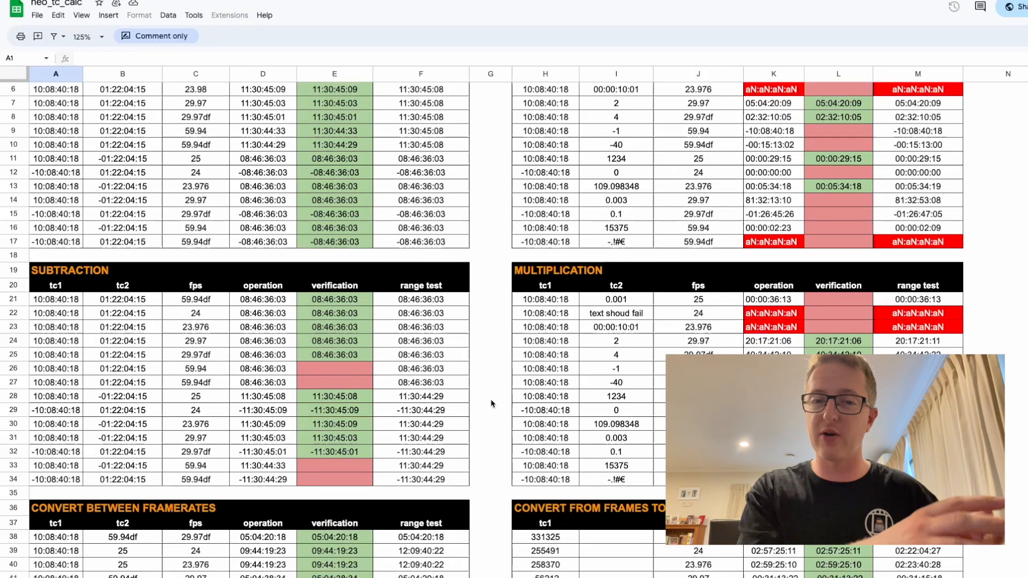
{"action": "scroll", "coordinate": [492, 405], "scroll_direction": "down", "scroll_amount": 3}
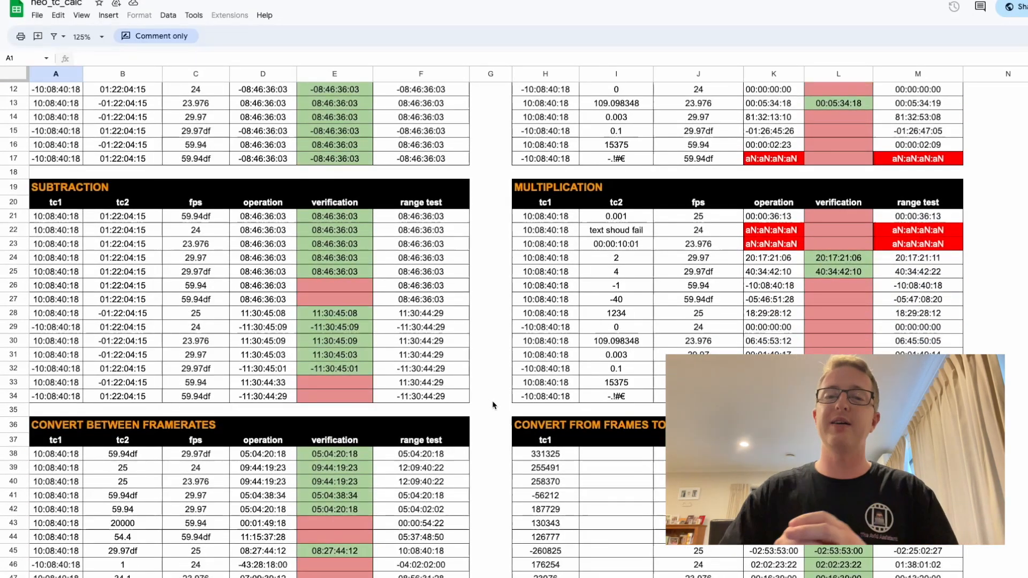
{"action": "scroll", "coordinate": [493, 405], "scroll_direction": "down", "scroll_amount": 5}
{"action": "scroll", "coordinate": [493, 405], "scroll_direction": "down", "scroll_amount": 2}
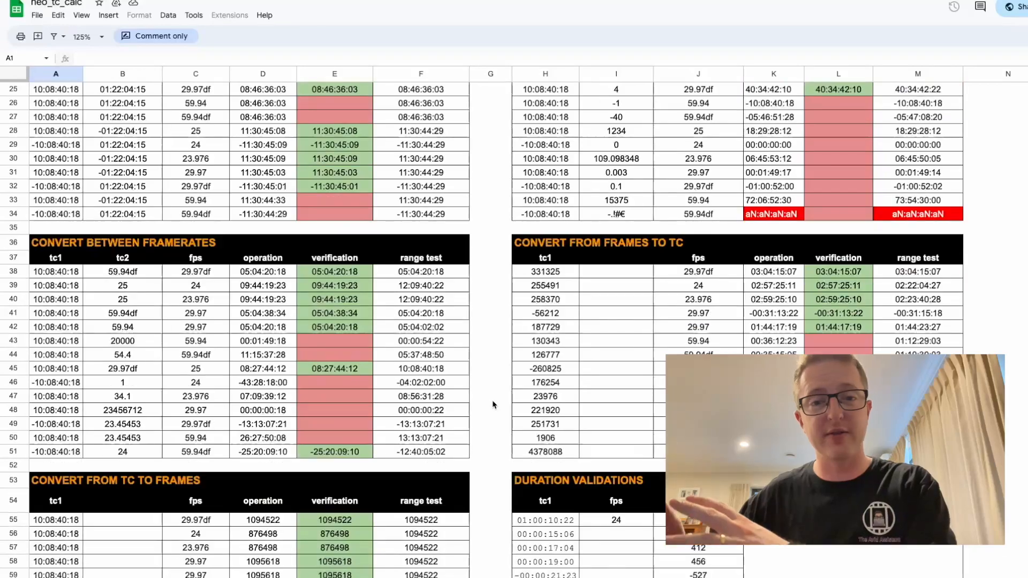
{"action": "scroll", "coordinate": [493, 404], "scroll_direction": "down", "scroll_amount": 1}
{"action": "scroll", "coordinate": [493, 405], "scroll_direction": "down", "scroll_amount": 5}
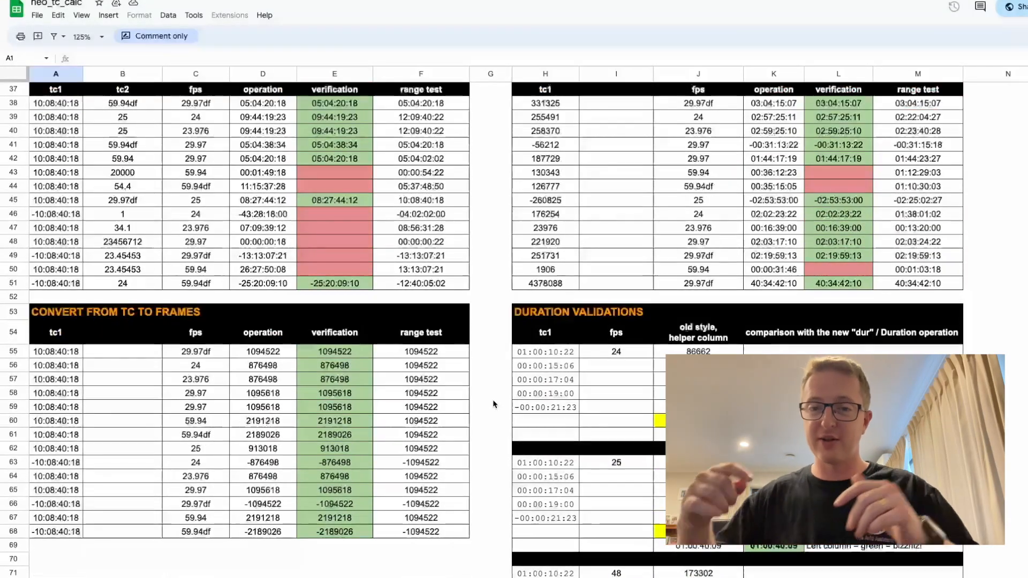
{"action": "scroll", "coordinate": [493, 405], "scroll_direction": "down", "scroll_amount": 2}
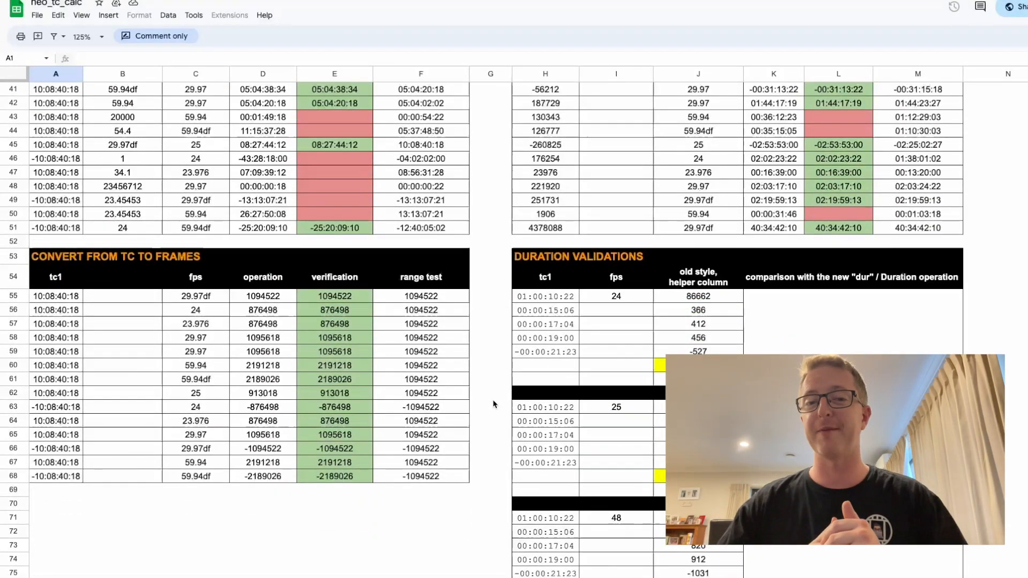
{"action": "scroll", "coordinate": [494, 404], "scroll_direction": "down", "scroll_amount": 3}
{"action": "scroll", "coordinate": [493, 404], "scroll_direction": "down", "scroll_amount": 9}
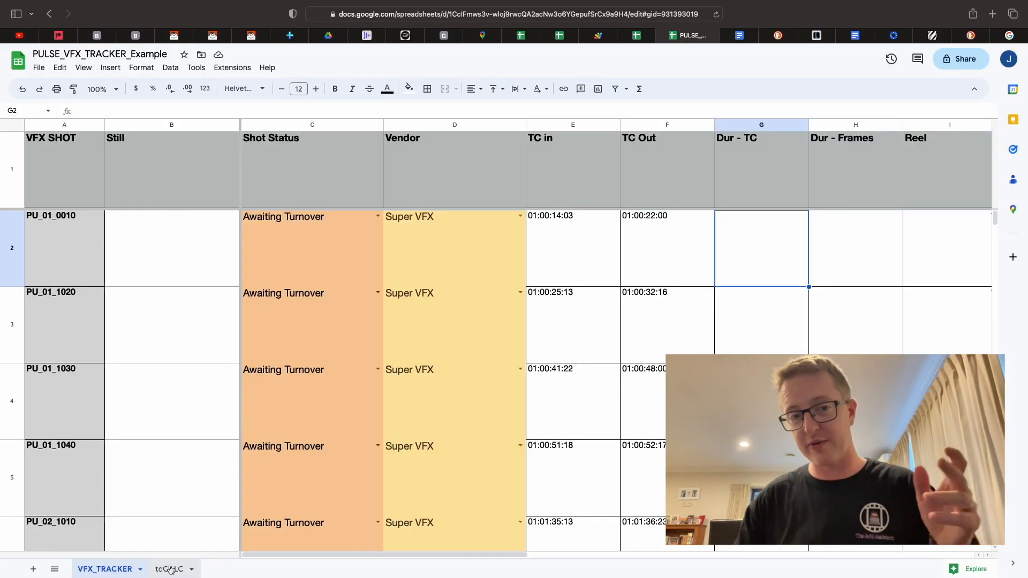
- On the tcCALC sheet, paste the shots' in and out timecodes from cell A3 down
{"action": "left_click", "coordinate": [170, 570]}
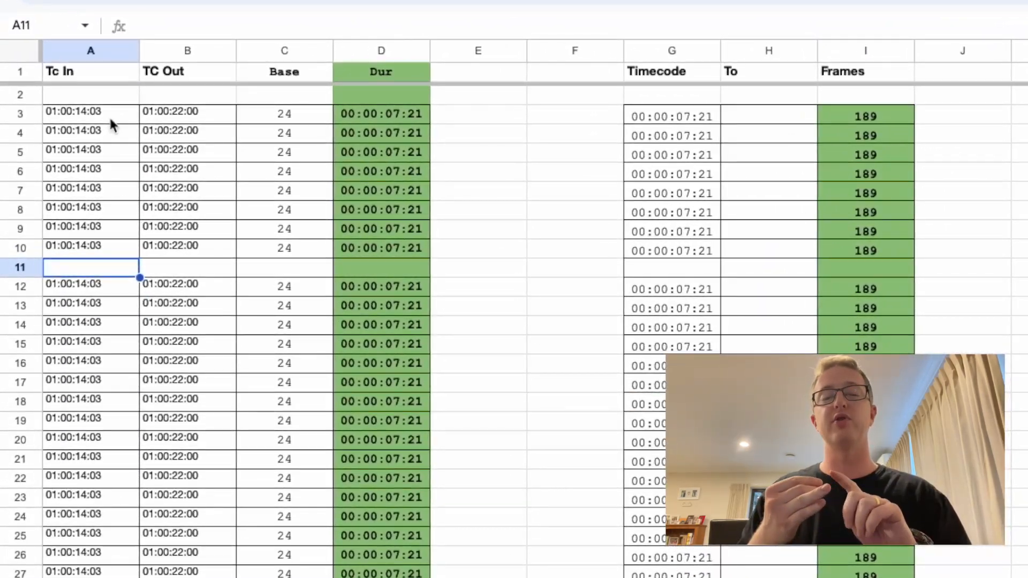
{"action": "left_click", "coordinate": [111, 121]}
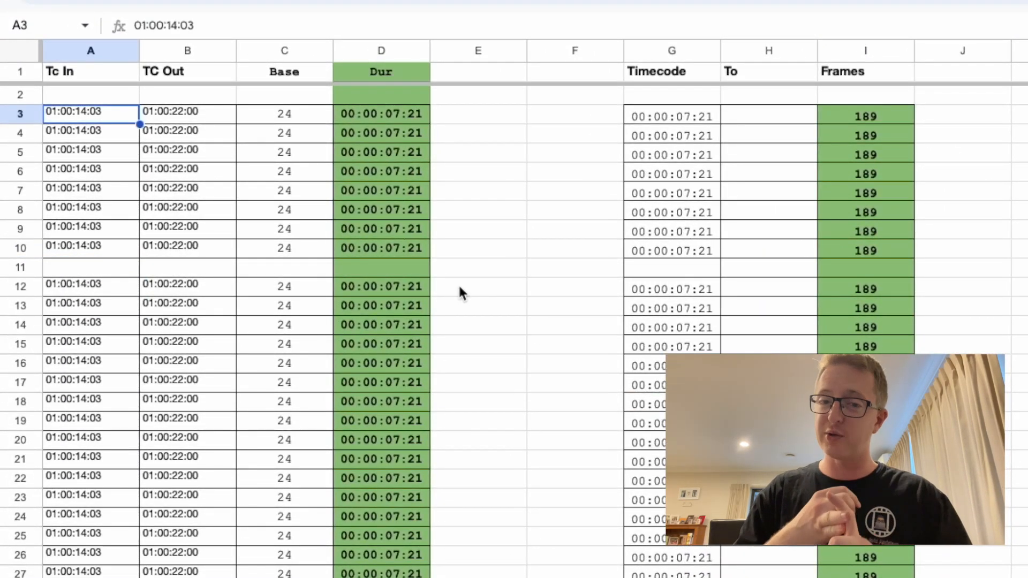
{"action": "type", "text": "01:00:14:03\t01:00:22:00 01:00:25:13\t01:00:32:16 01:00:41:22\t01:00:48:00 01:00:51:18\t01:00:52:17 01:01:35:13\t01:01:36:23 01:01:36:23\t01:01:37:10 01:01:37:10\t01:01:39:04 01:03:35:12\t01:03:39:00"}
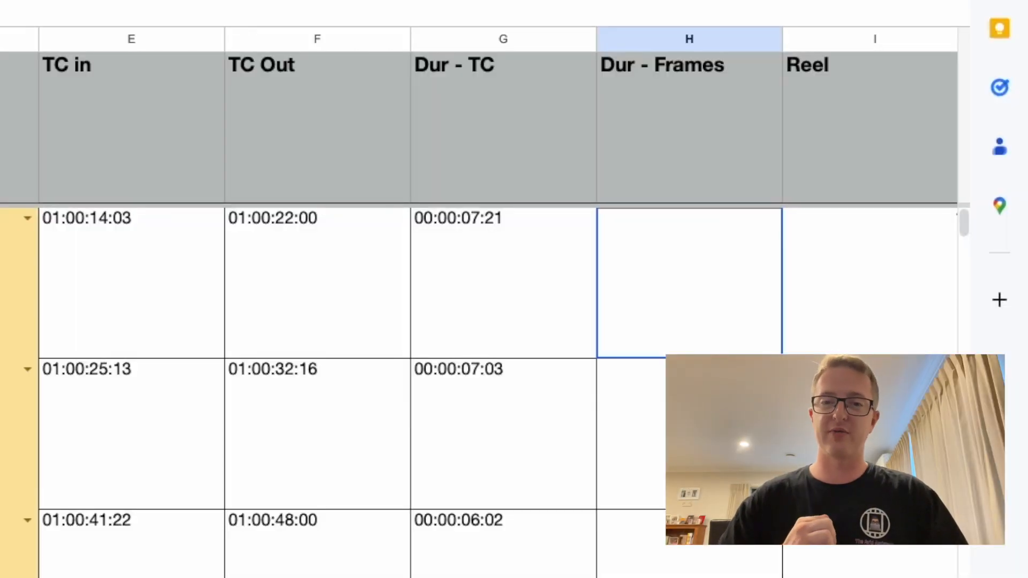
- Paste the calculated frame counts into the tracker's Dur - Frames column from H2 down and check all rows
{"action": "key", "text": "super+v"}
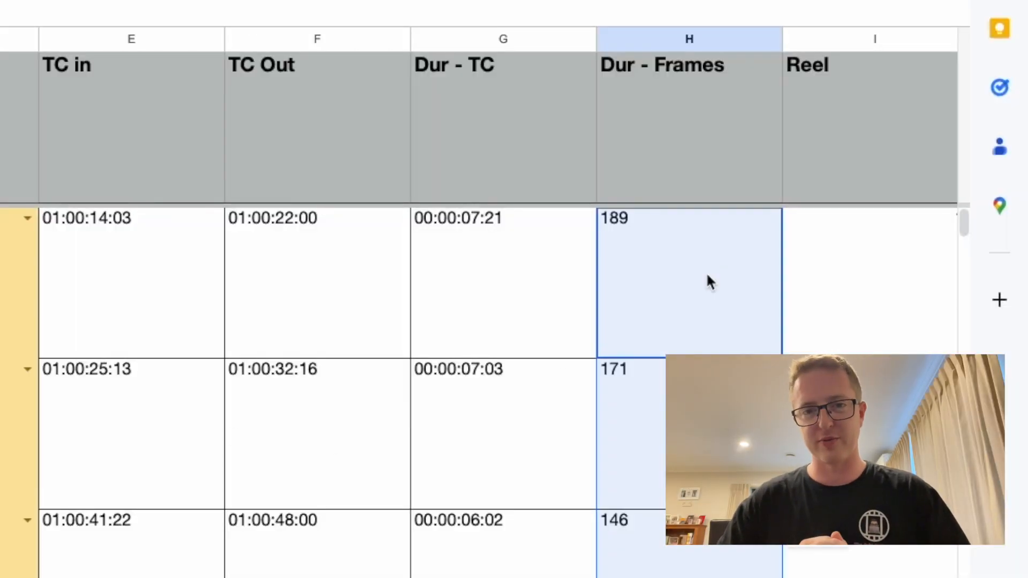
{"action": "left_click", "coordinate": [719, 293]}
{"action": "scroll", "coordinate": [488, 487], "scroll_direction": "down", "scroll_amount": 10}
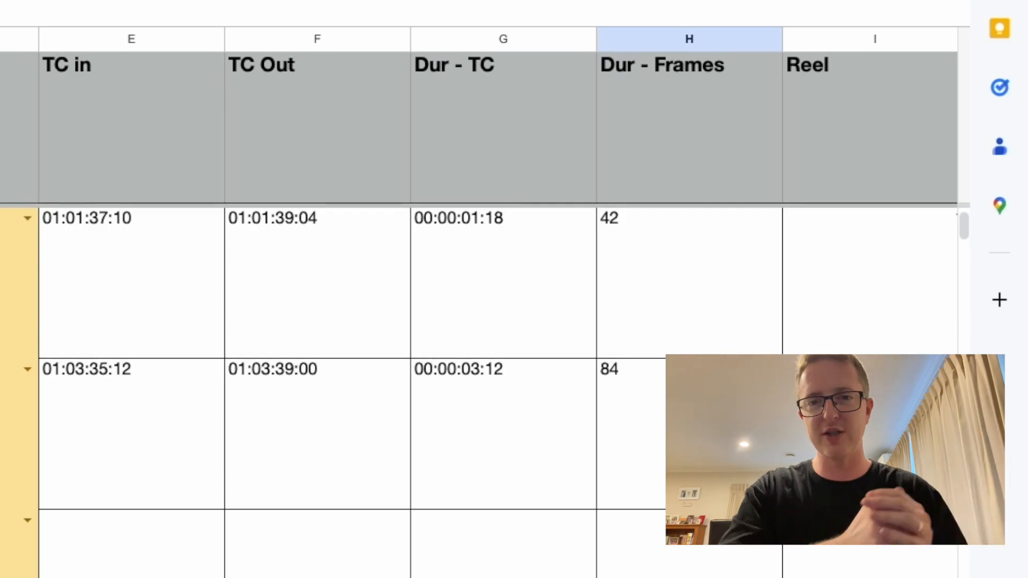
{"action": "scroll", "coordinate": [513, 449], "scroll_direction": "up", "scroll_amount": 10}
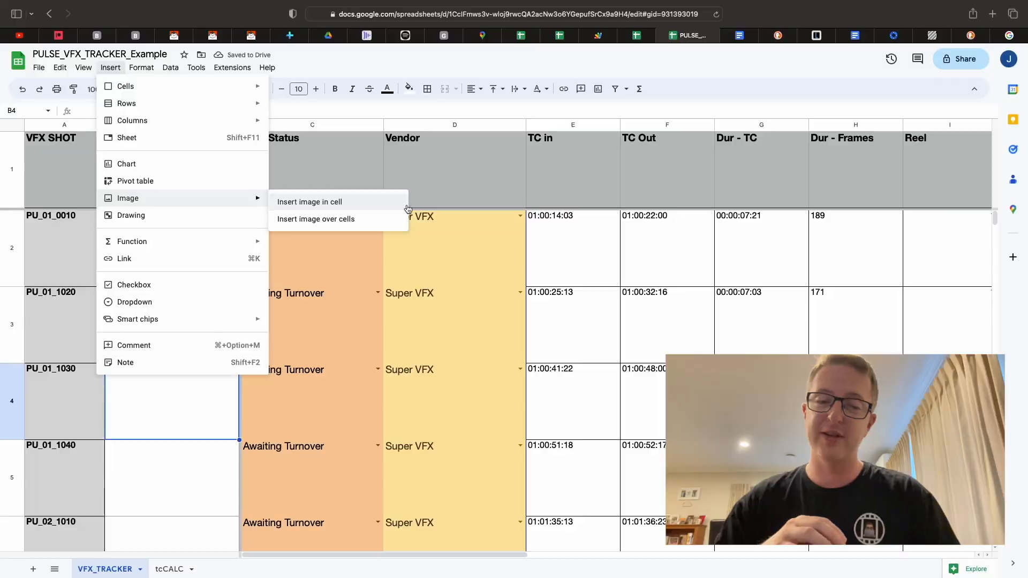
- Insert the exported stills as in-cell images in the Still column for shots PU_01_1030 and PU_01_1040
{"action": "left_click", "coordinate": [289, 198]}
{"action": "left_click", "coordinate": [509, 380]}
{"action": "double_click", "coordinate": [424, 170]}
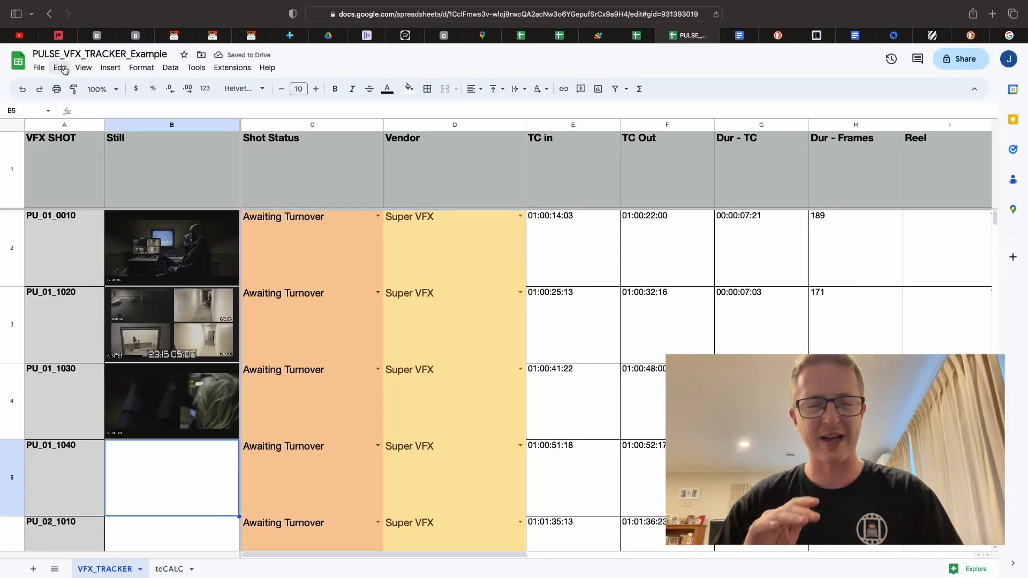
{"action": "left_click", "coordinate": [110, 67]}
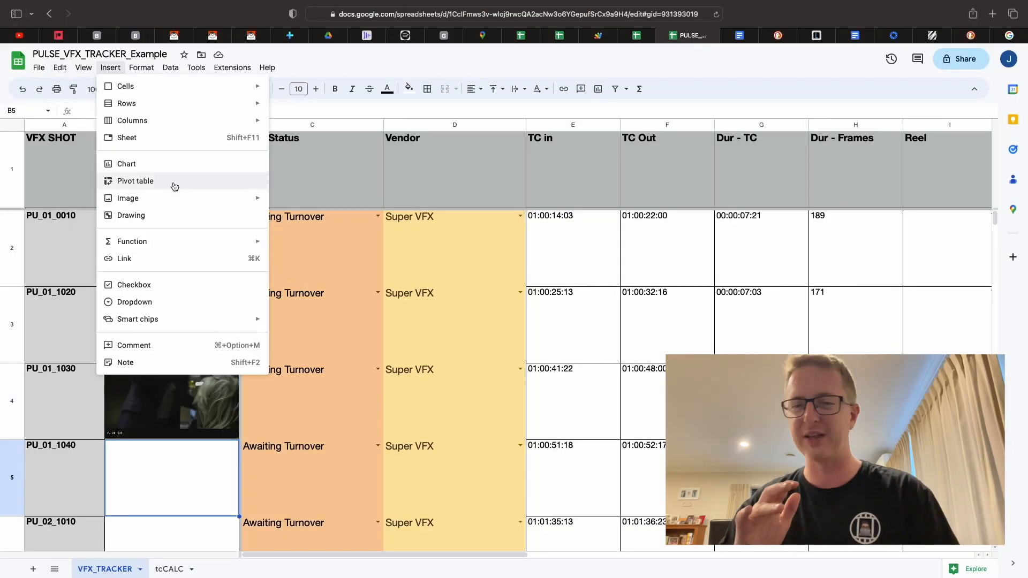
{"action": "left_click", "coordinate": [311, 200]}
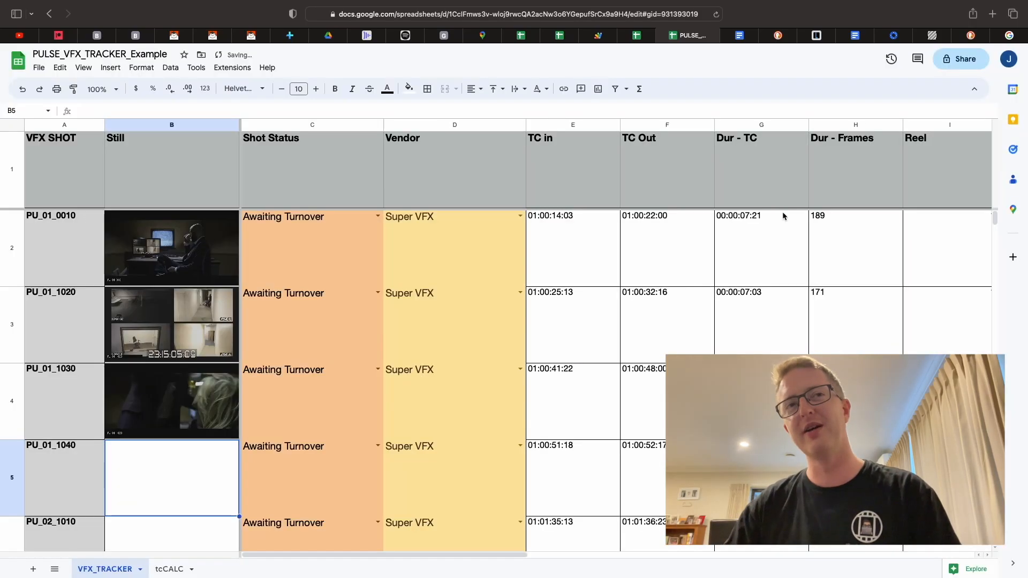
- Insert 0005 PU_02_1020.jpg from the STILLS folder as an in-cell image in cell B6
{"action": "left_click", "coordinate": [172, 535]}
{"action": "scroll", "coordinate": [171, 429], "scroll_direction": "down", "scroll_amount": 4}
{"action": "left_click", "coordinate": [109, 69]}
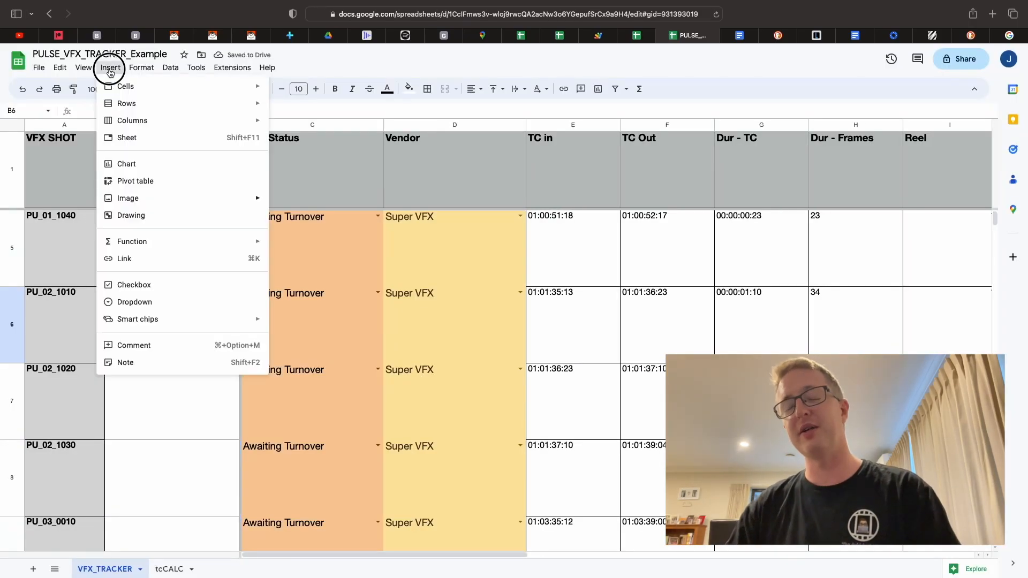
{"action": "mouse_move", "coordinate": [128, 198]}
{"action": "left_click", "coordinate": [289, 199]}
{"action": "left_click", "coordinate": [509, 380]}
{"action": "left_click", "coordinate": [450, 193]}
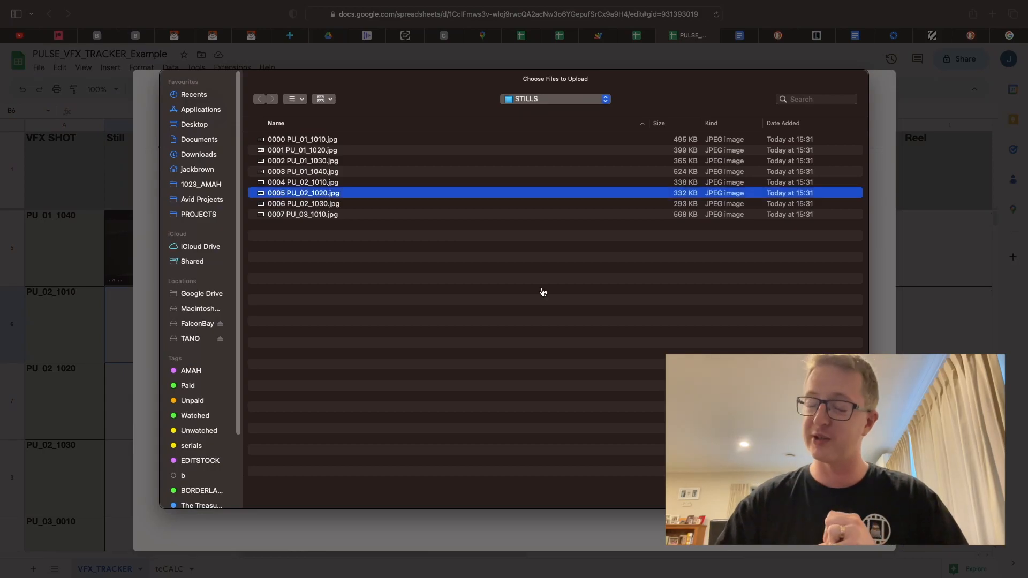
{"action": "key", "text": "Return"}
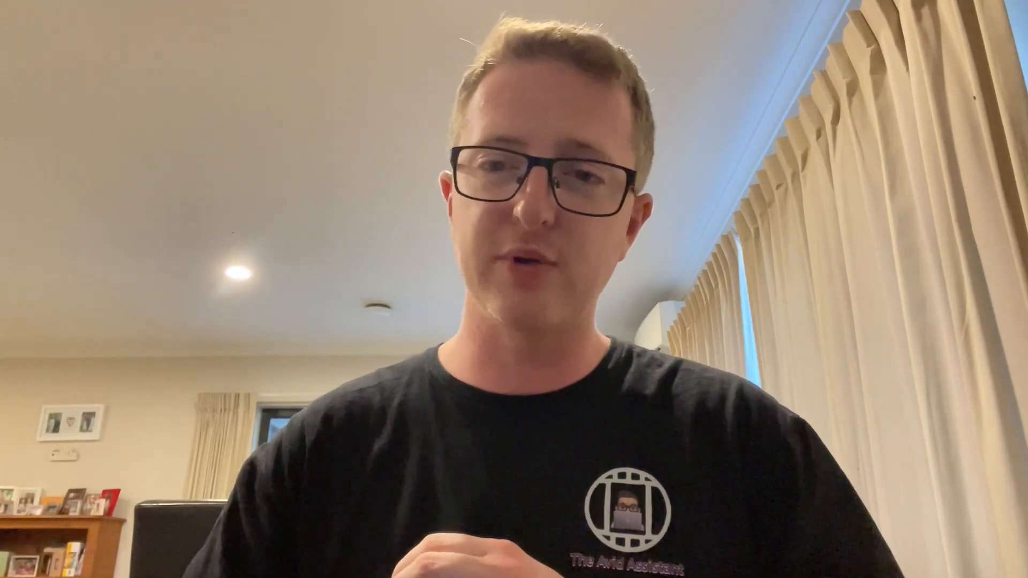
- Enter "Screen Insert - security cameras." with "Light muzzle flashes" on a second line as the VFX Action for shot PU_01_0010
{"action": "type", "text": "een Insert - security cameras."}
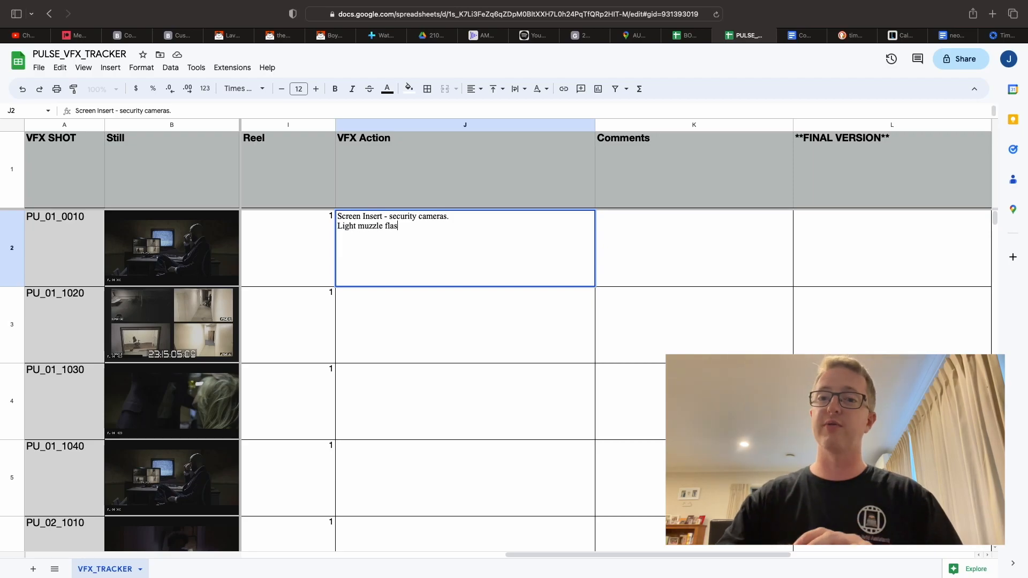
{"action": "type", "text": "hes"}
{"action": "left_click", "coordinate": [404, 315]}
- Copy the text "Light muzzle flashes" into shot PU_01_1020's VFX Action and extend it to "Light muzzle flashes / Layer into CCTV"
{"action": "double_click", "coordinate": [399, 260]}
{"action": "left_click_drag", "start_coordinate": [398, 259], "coordinate": [342, 256]}
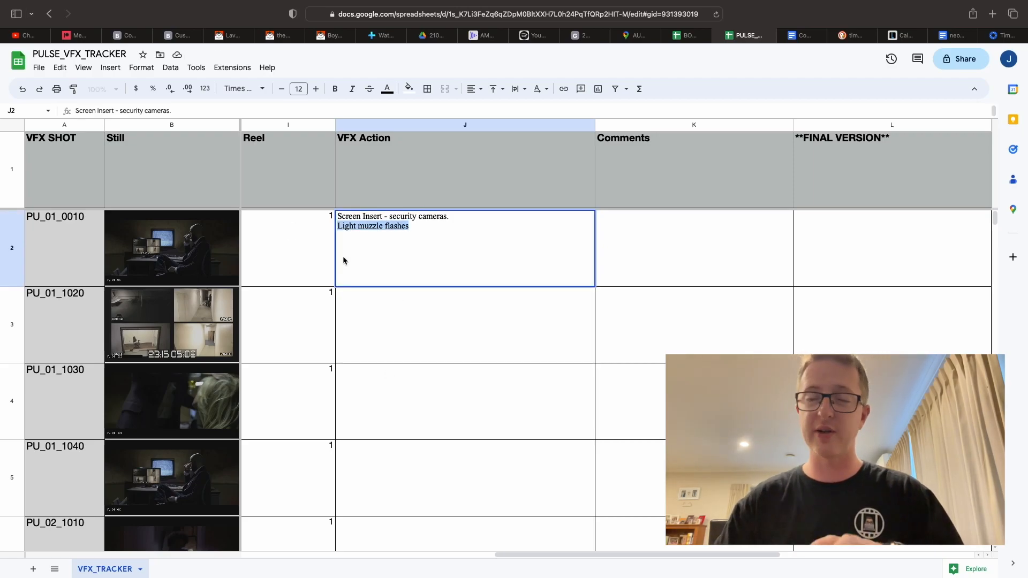
{"action": "key", "text": "ctrl+c"}
{"action": "double_click", "coordinate": [409, 319]}
{"action": "key", "text": "ctrl+v"}
{"action": "type", "text": "/ "}
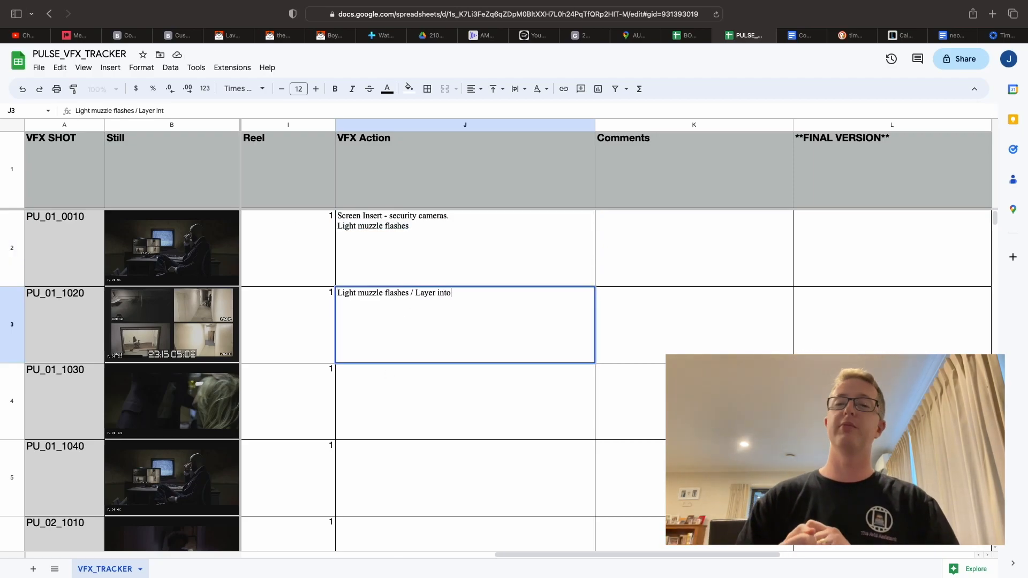
{"action": "type", "text": "Layer into CCTV"}
- Enter "Screen Insert in bg" as the VFX Action for shot PU_01_1030
{"action": "left_click", "coordinate": [424, 389]}
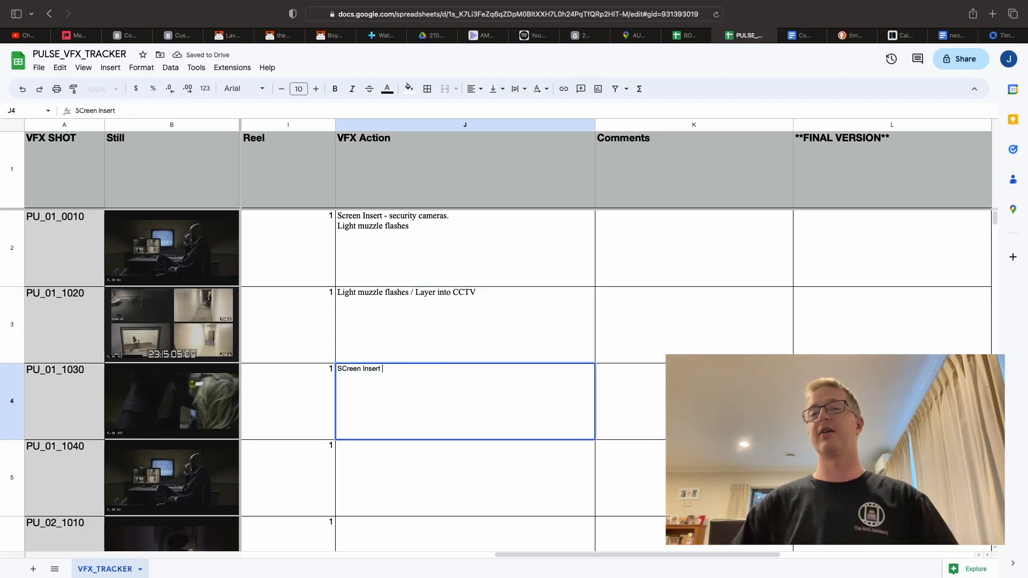
{"action": "left_click", "coordinate": [437, 472]}
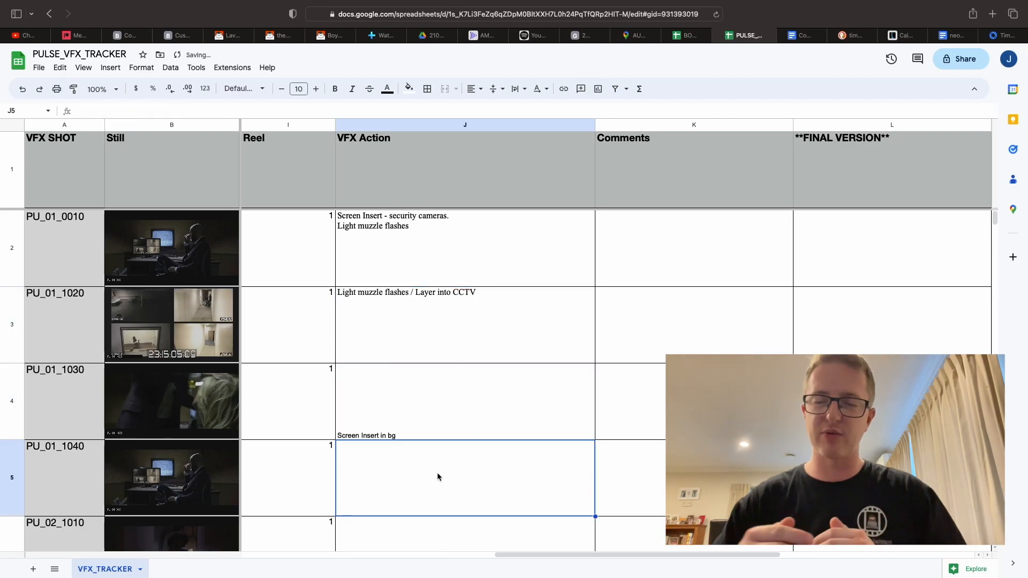
- Copy PU_01_1030's VFX Action cell, paste it over PU_01_1020's VFX Action, and undo the paste
{"action": "scroll", "coordinate": [437, 473], "scroll_direction": "down", "scroll_amount": 1}
{"action": "left_click", "coordinate": [432, 341]}
{"action": "scroll", "coordinate": [423, 341], "scroll_direction": "up", "scroll_amount": 1}
{"action": "key", "text": "super+c"}
{"action": "left_click", "coordinate": [425, 323]}
{"action": "key", "text": "super+v"}
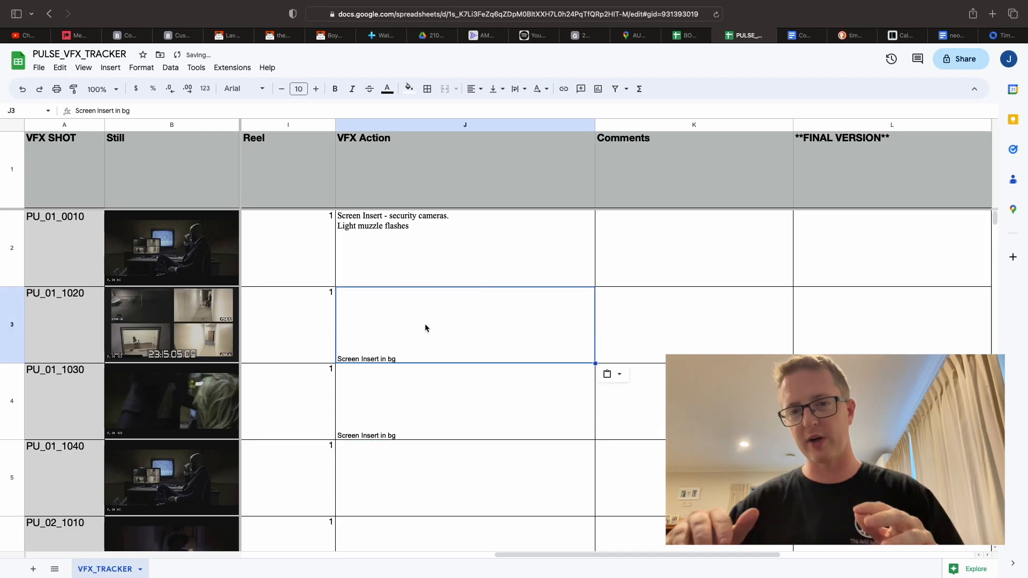
{"action": "key", "text": "super+z"}
- Paste only the conditional formatting of the copied cell onto PU_01_1020's VFX Action cell
{"action": "left_click", "coordinate": [60, 68]}
{"action": "mouse_move", "coordinate": [166, 183]}
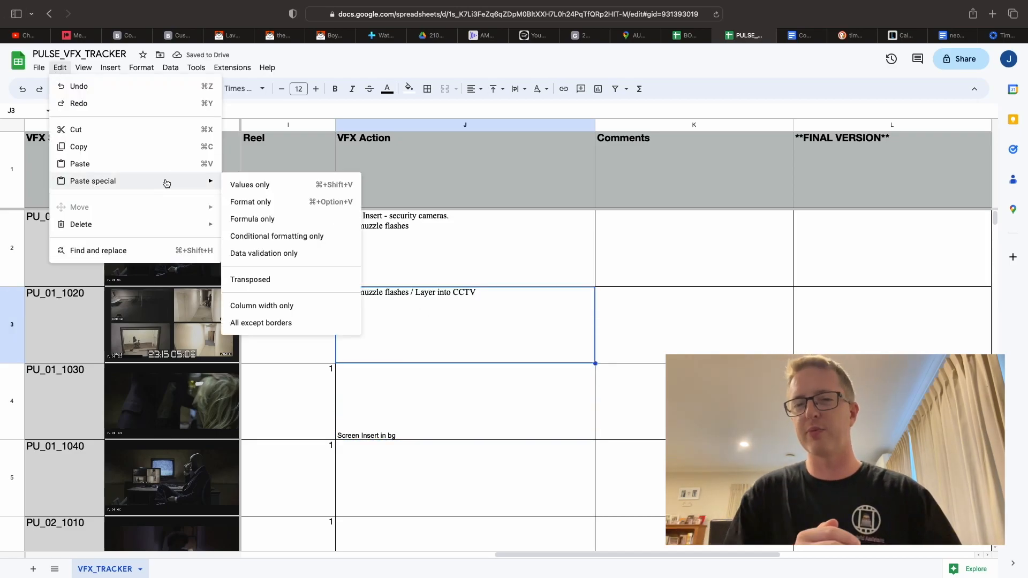
{"action": "left_click", "coordinate": [303, 236]}
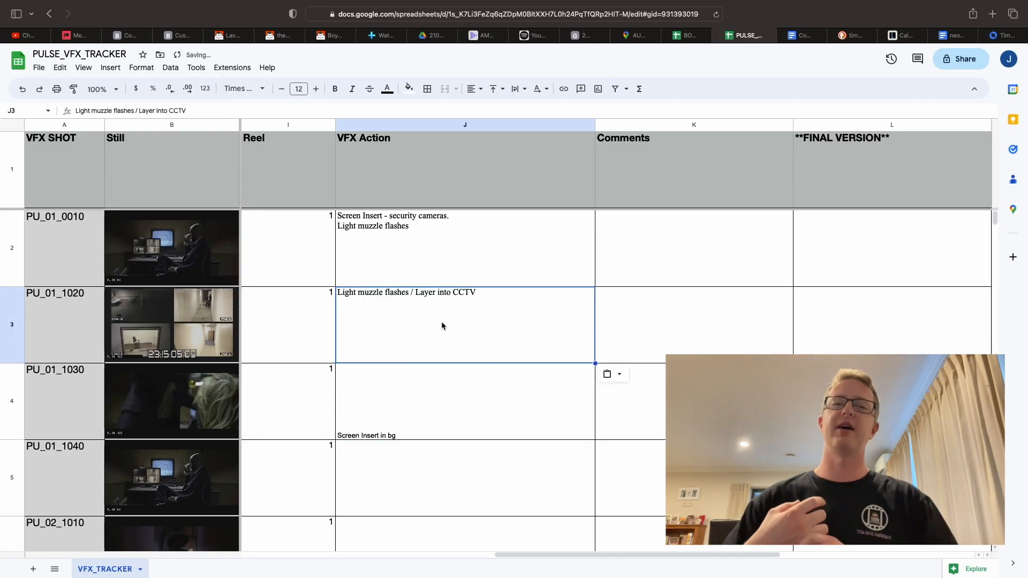
- Change the font of PU_01_1020's VFX Action cell to Helvetica Neue
{"action": "key", "text": "Down"}
{"action": "left_click", "coordinate": [441, 339]}
{"action": "left_click", "coordinate": [252, 89]}
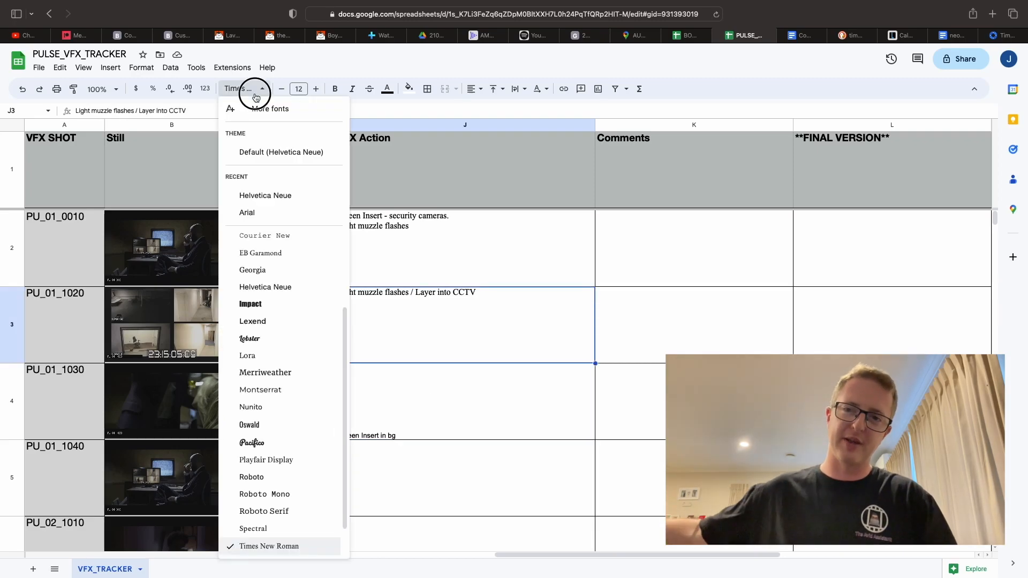
{"action": "left_click", "coordinate": [284, 193]}
{"action": "left_click", "coordinate": [372, 244]}
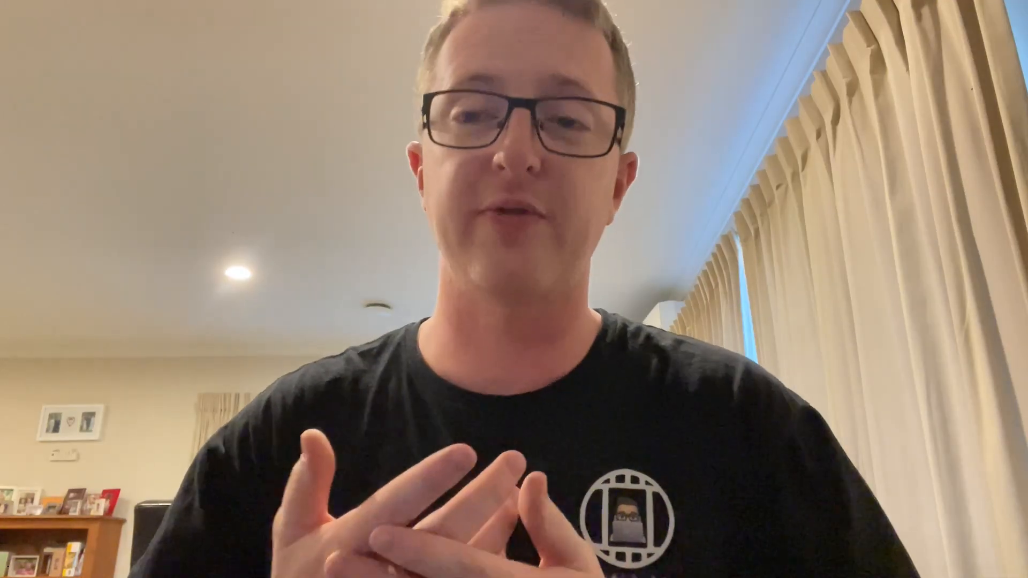